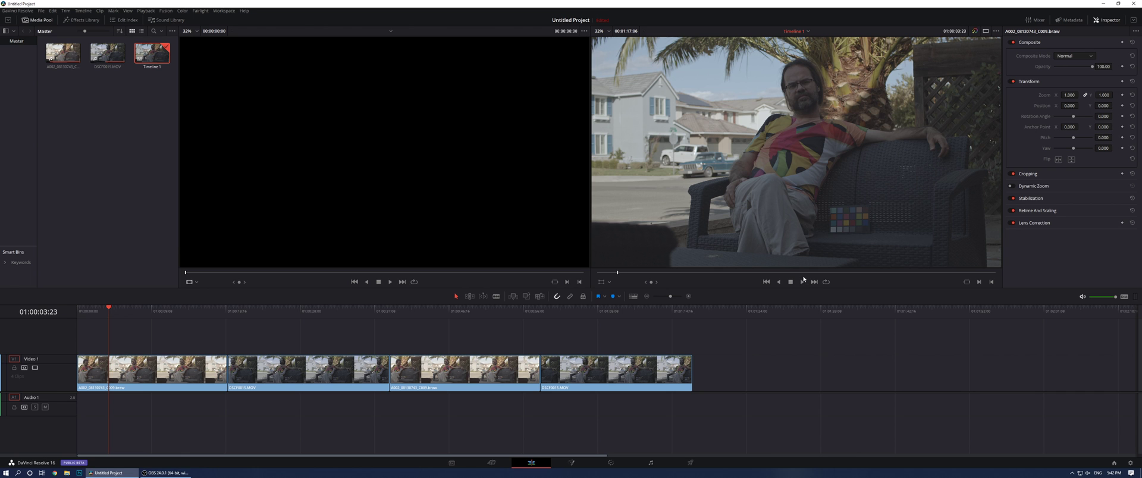
Start playback of the four alternating .braw and DSCF0015.MOV clips
left_click(804, 282)
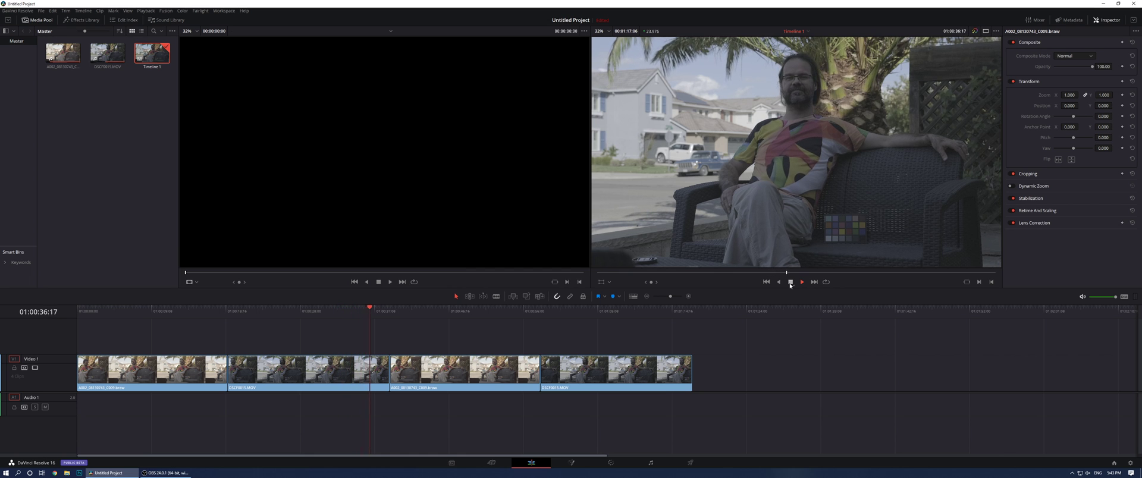
Scrub the ruler and park at 01:00:22:13 in the GFX 100 clip, showing viewer zoom levels
left_click(124, 312)
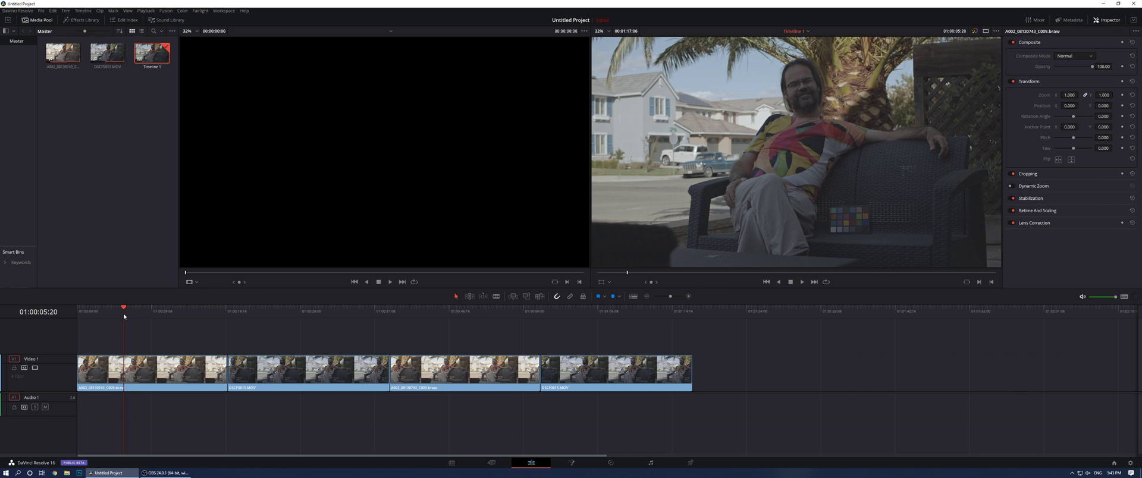
left_click(174, 319)
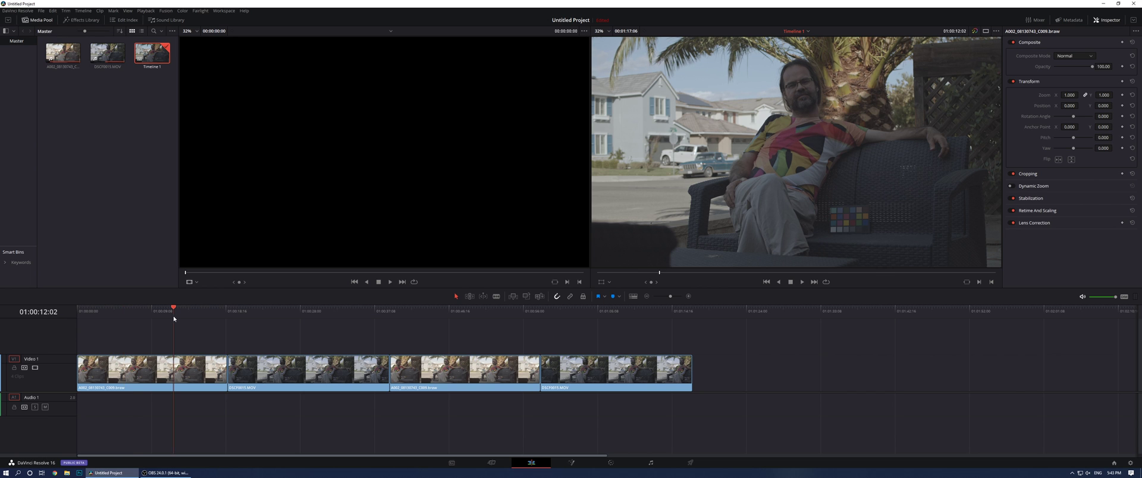
left_click(257, 320)
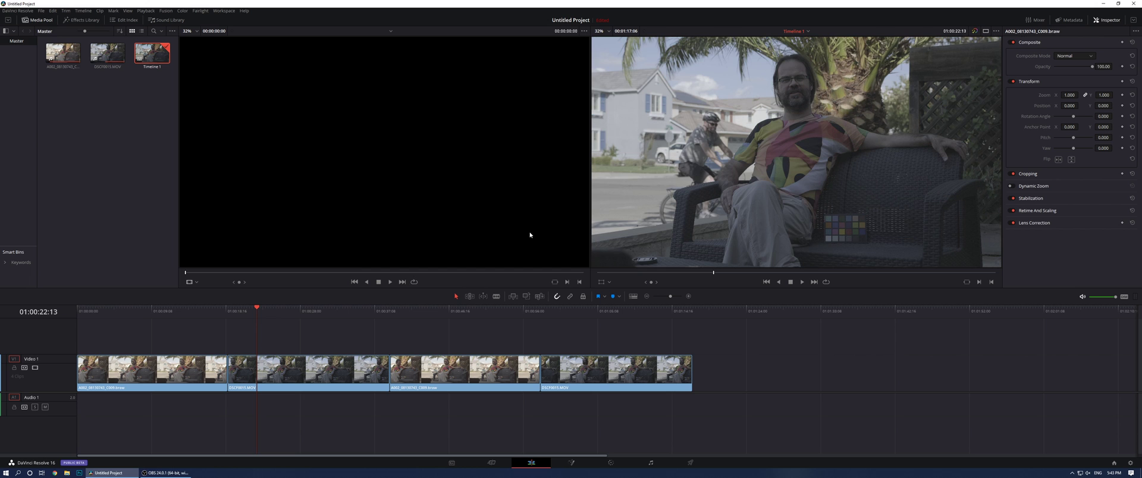
left_click(608, 32)
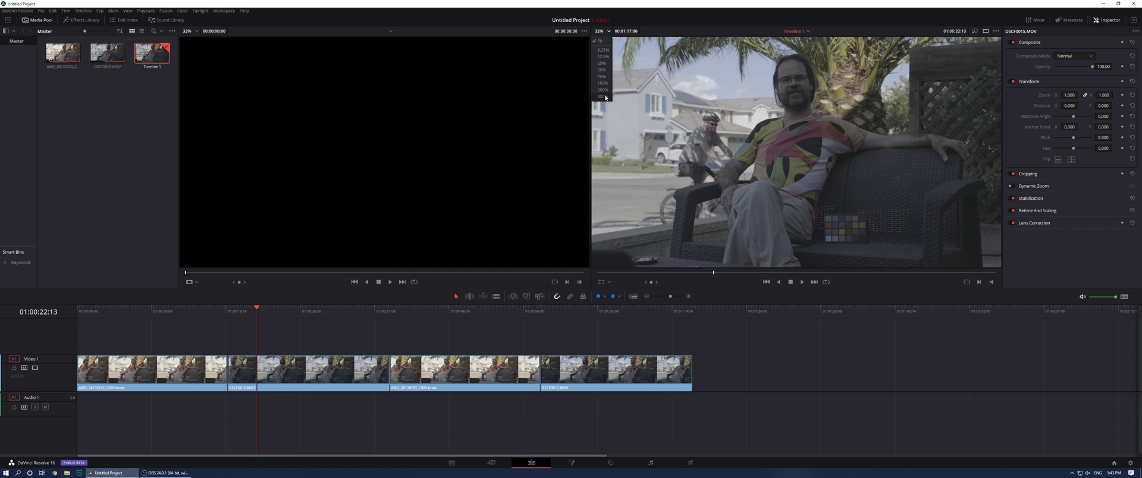
Magnify the viewer to 300% and park at 01:00:13:09 in the BMPCC 4K clip
left_click(600, 97)
scroll(759, 205, "up", 10)
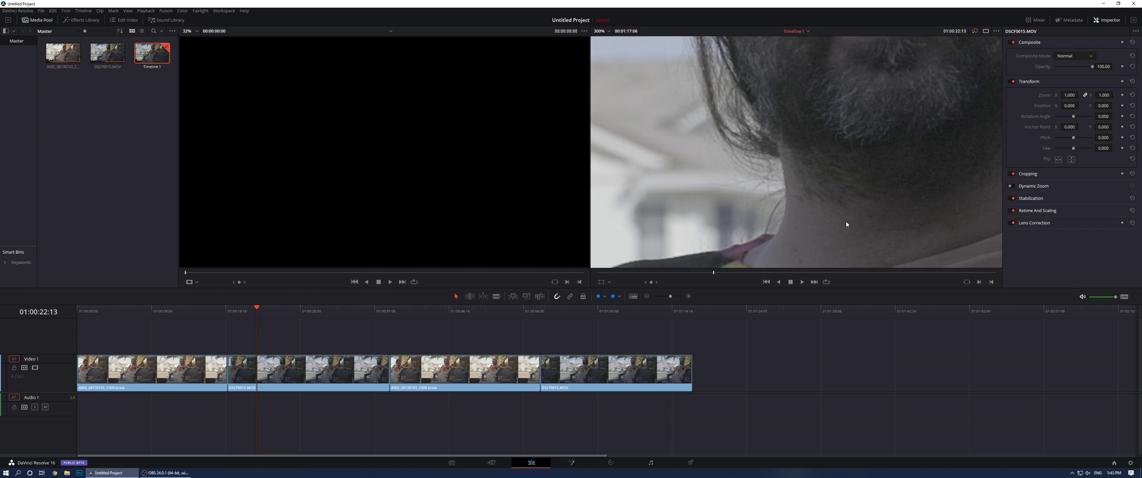
scroll(828, 183, "up", 4)
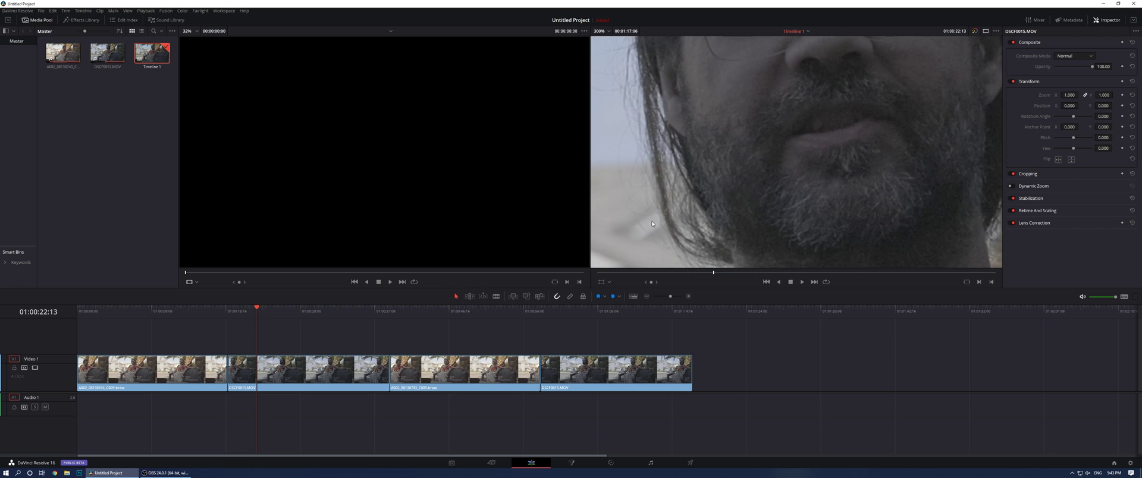
left_click(184, 309)
scroll(780, 230, "up", 5)
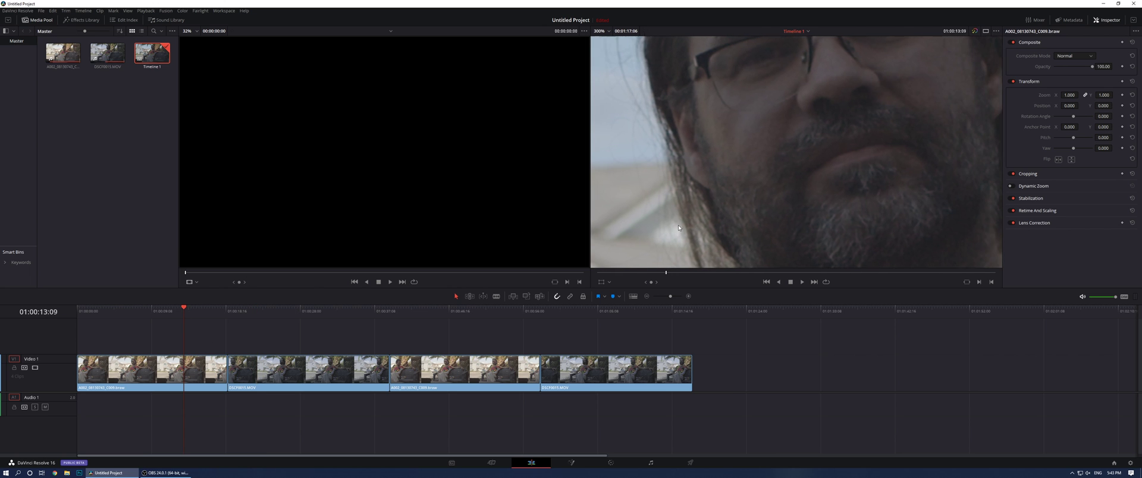
scroll(843, 196, "up", 2)
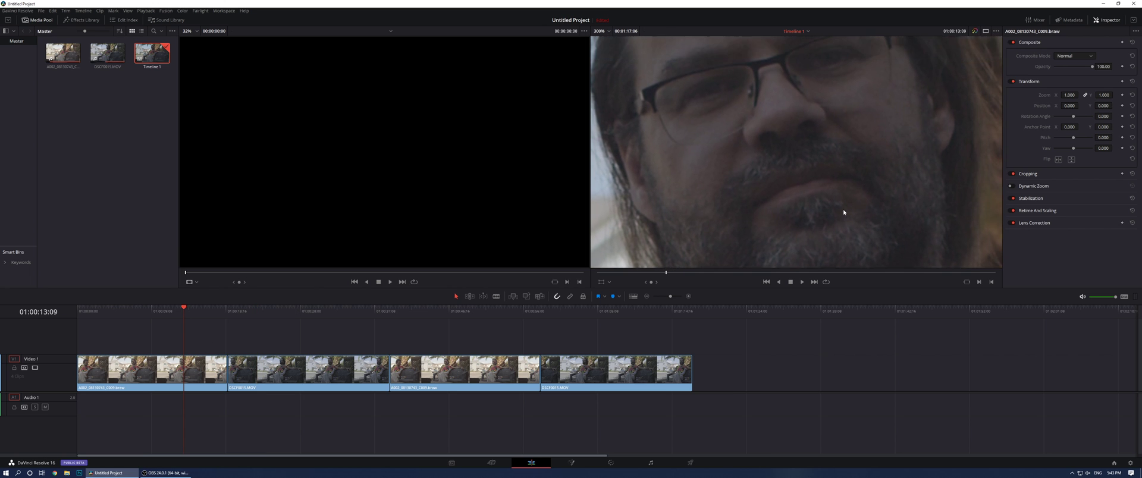
scroll(878, 186, "up", 2)
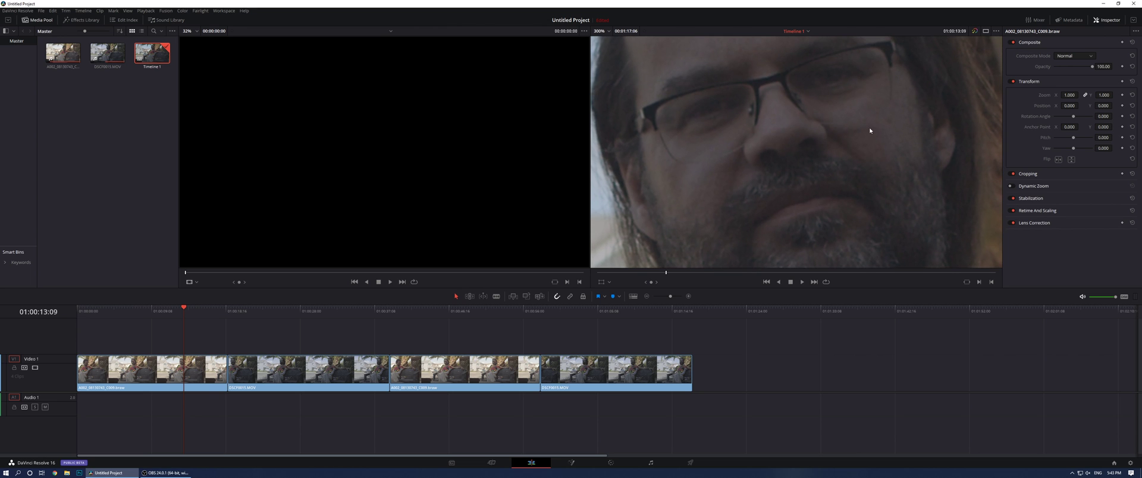
scroll(871, 140, "up", 2)
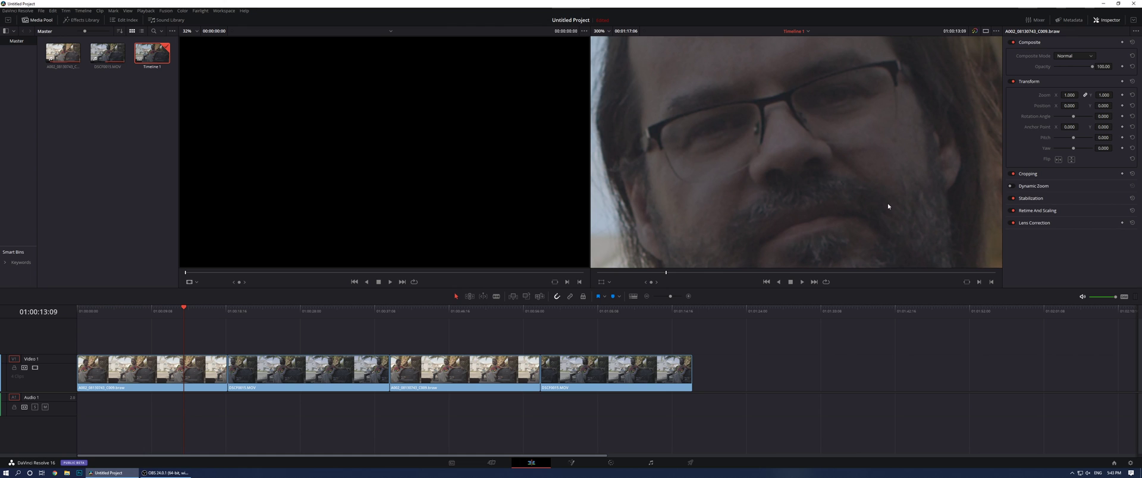
Pan the 300% view across face, neck and shirt, then park at 01:00:23:02 in DSCF0015.MOV
left_click_drag(890, 230, 878, 193)
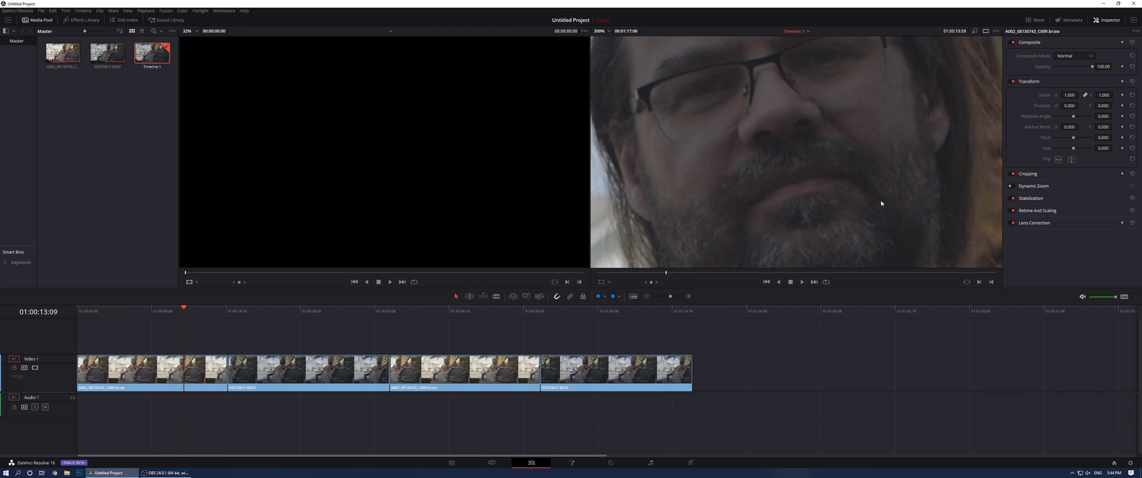
left_click_drag(880, 203, 887, 152)
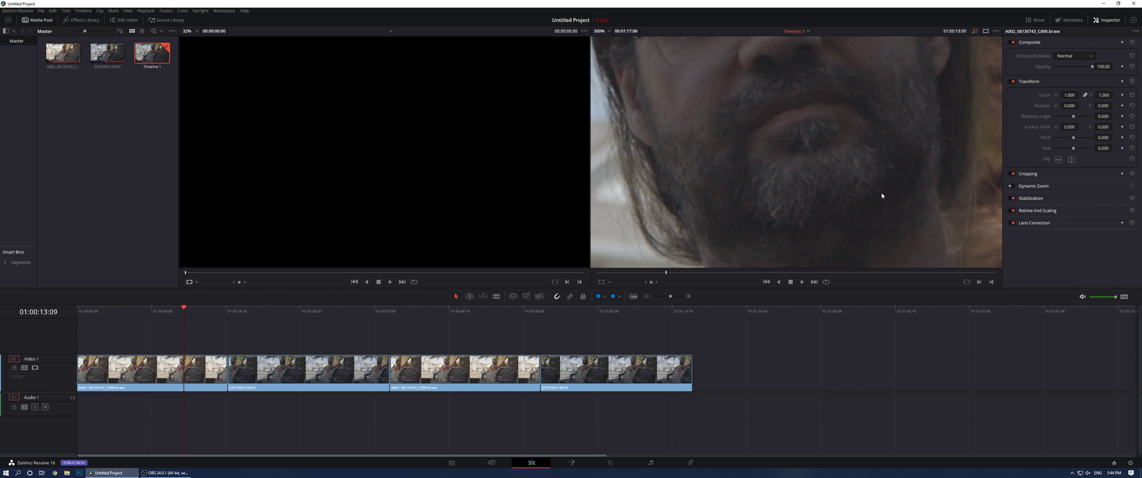
mouse_move(882, 196)
left_mouse_down()
mouse_move(890, 203)
mouse_move(892, 107)
mouse_move(893, 210)
left_mouse_up()
left_click_drag(892, 89, 891, 208)
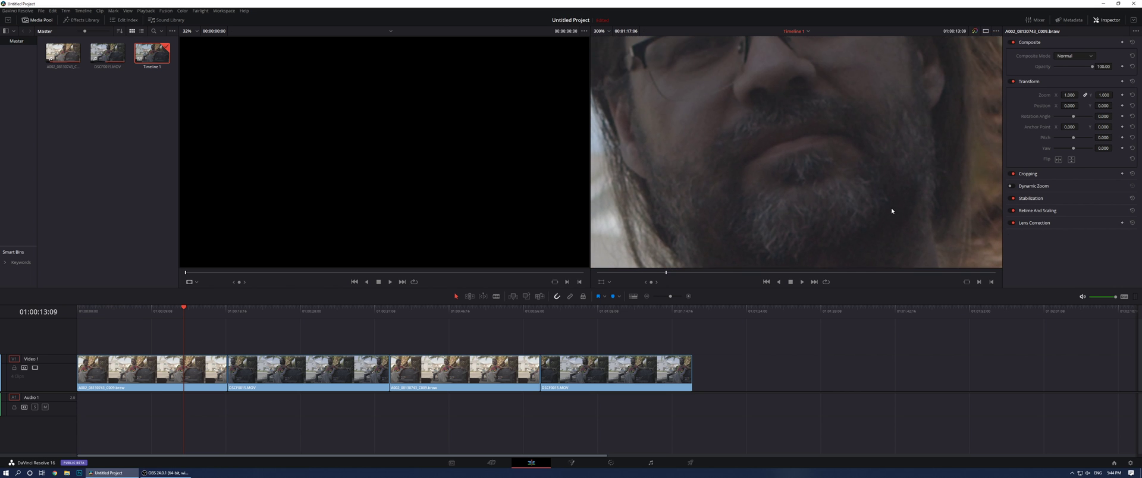
left_click(261, 309)
Pan the 300% GFX 100 frame over glasses, nose, beard and chin, then centre the face
left_click_drag(726, 153, 808, 192)
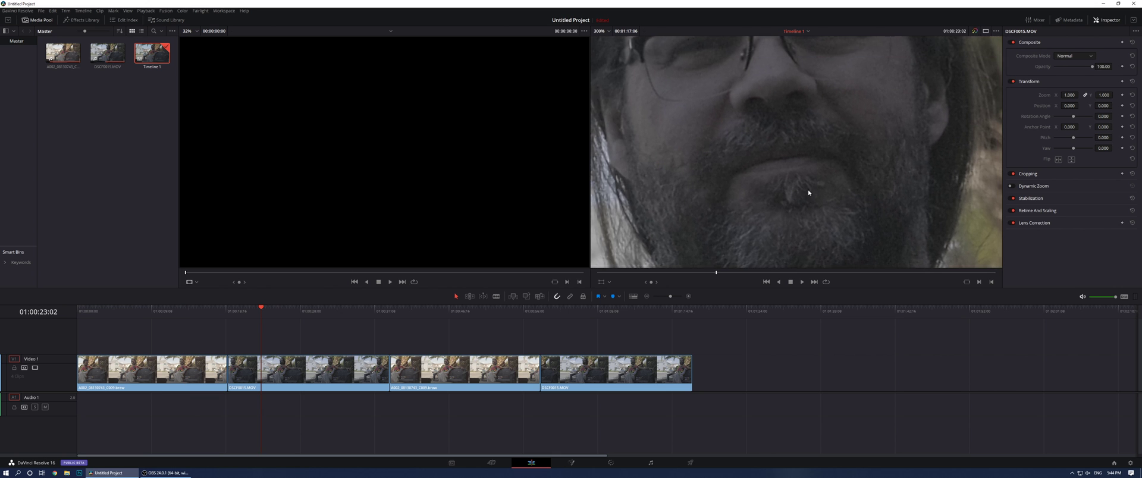
left_click_drag(791, 127, 797, 199)
left_click_drag(797, 165, 818, 150)
mouse_move(832, 244)
left_mouse_down()
mouse_move(837, 186)
mouse_move(823, 256)
left_mouse_up()
left_click_drag(820, 178, 811, 226)
left_click_drag(704, 208, 767, 191)
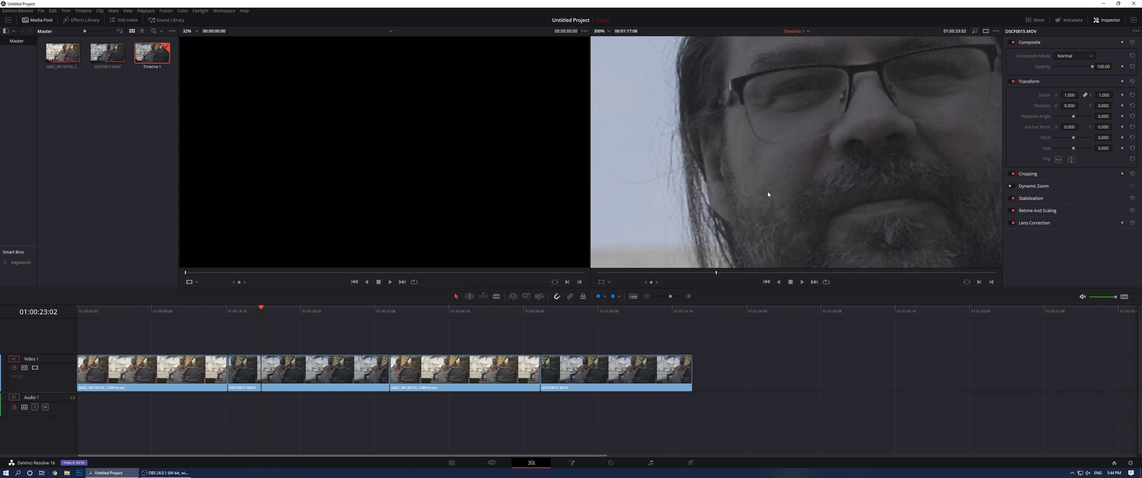
left_click_drag(919, 182, 779, 201)
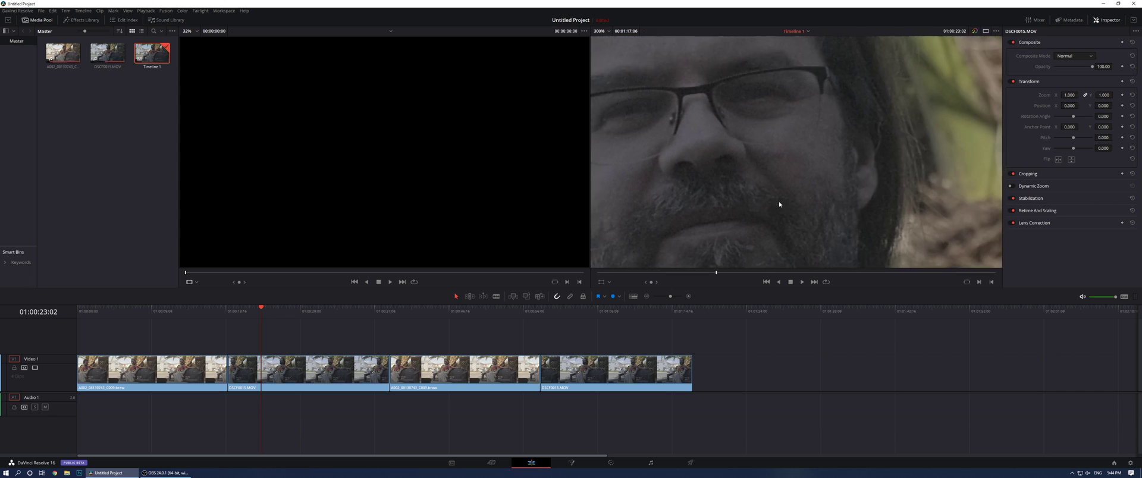
mouse_move(866, 183)
left_mouse_down()
mouse_move(854, 197)
mouse_move(866, 195)
left_mouse_up()
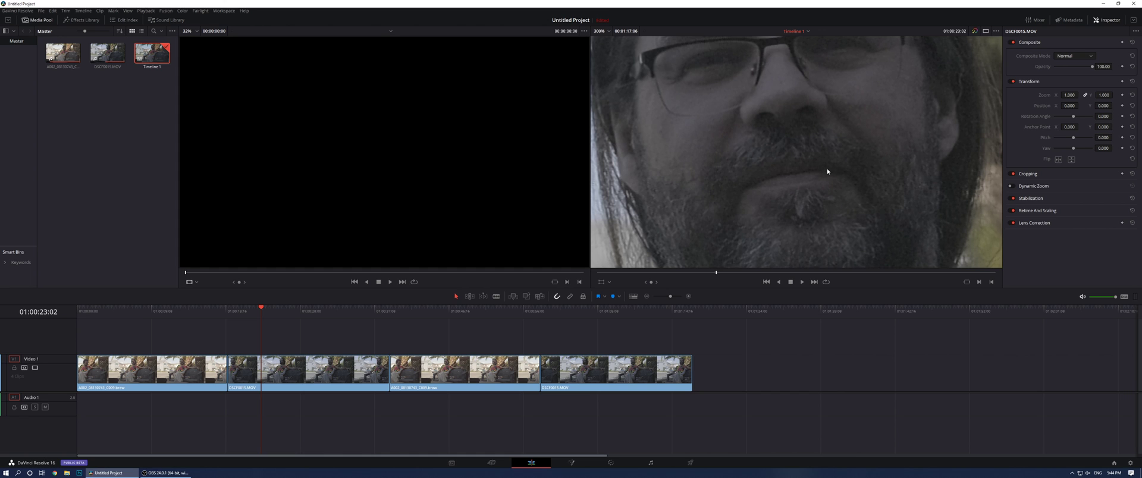
Re-inspect upper face, glasses and mouth, then jump to 01:00:12:20 in the .braw clip
left_click_drag(826, 171, 833, 208)
left_click_drag(779, 167, 783, 202)
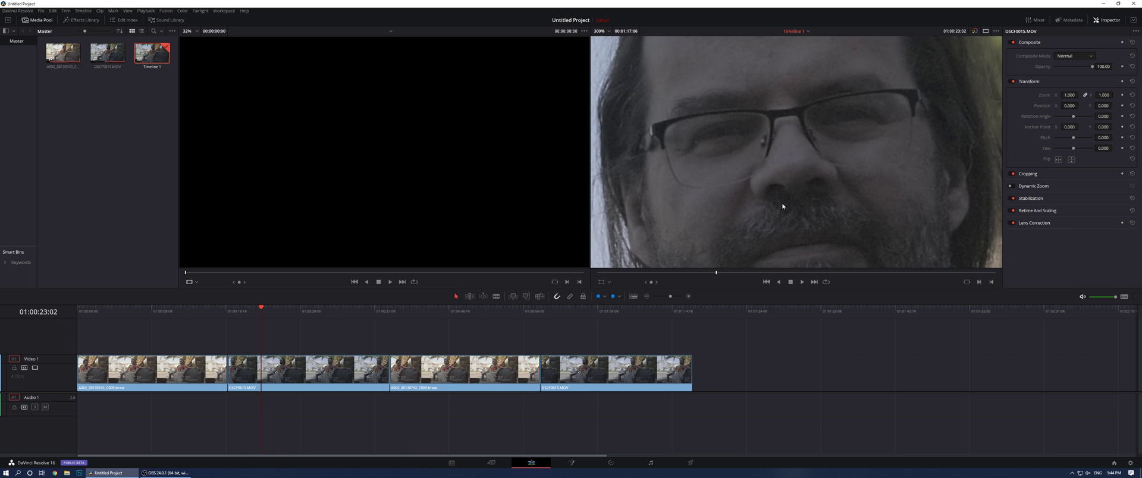
mouse_move(757, 230)
left_mouse_down()
mouse_move(753, 208)
mouse_move(784, 177)
mouse_move(792, 190)
mouse_move(722, 214)
left_mouse_up()
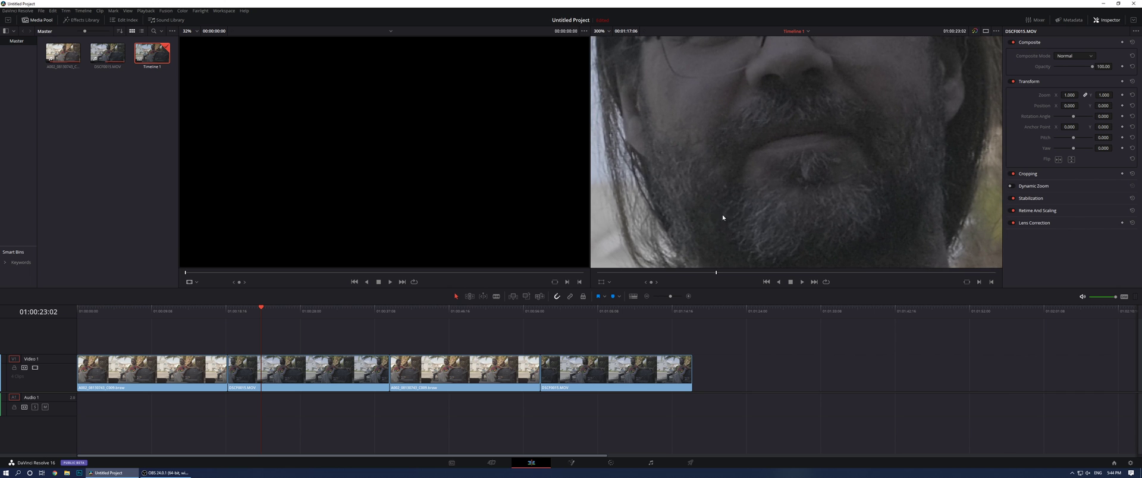
left_click(180, 317)
Pan the 300% .braw view from face and beard down to the striped shirt and wicker chair
left_click_drag(757, 236, 708, 218)
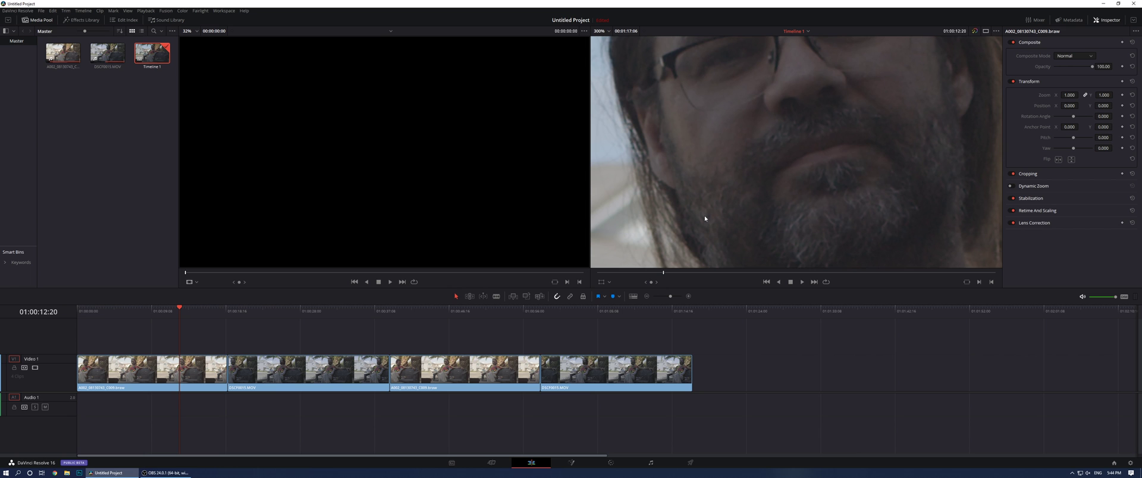
left_click_drag(743, 214, 676, 193)
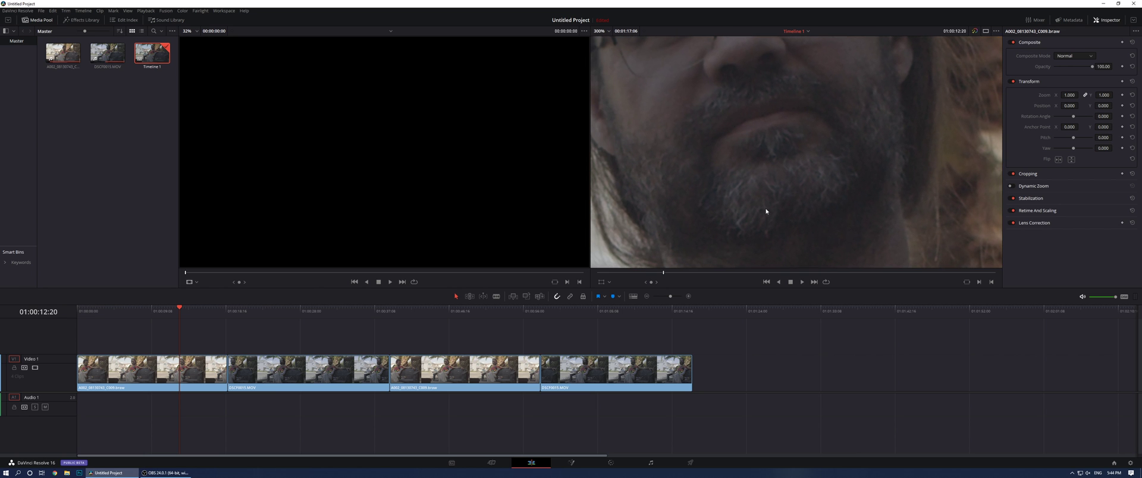
left_click_drag(757, 205, 835, 216)
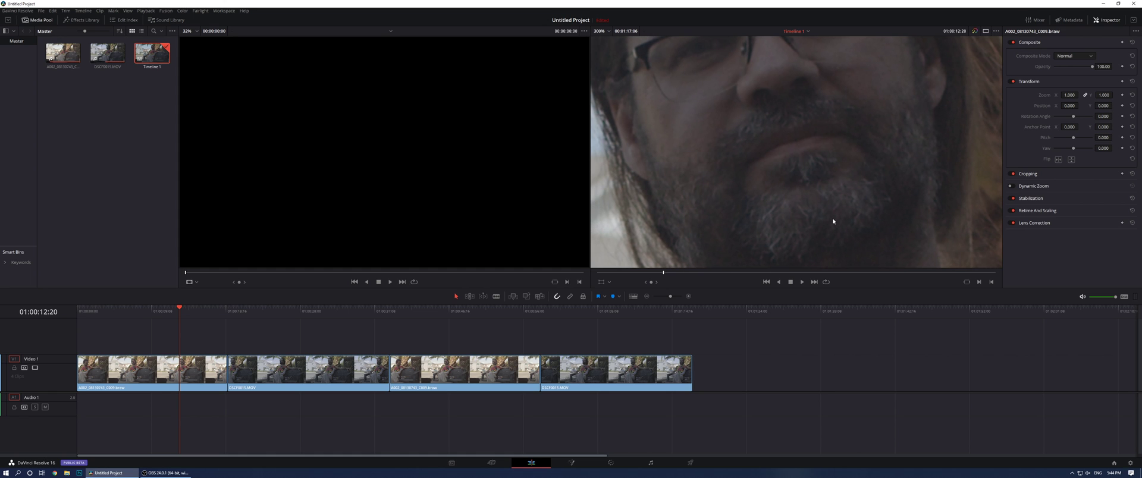
left_click_drag(834, 224, 808, 156)
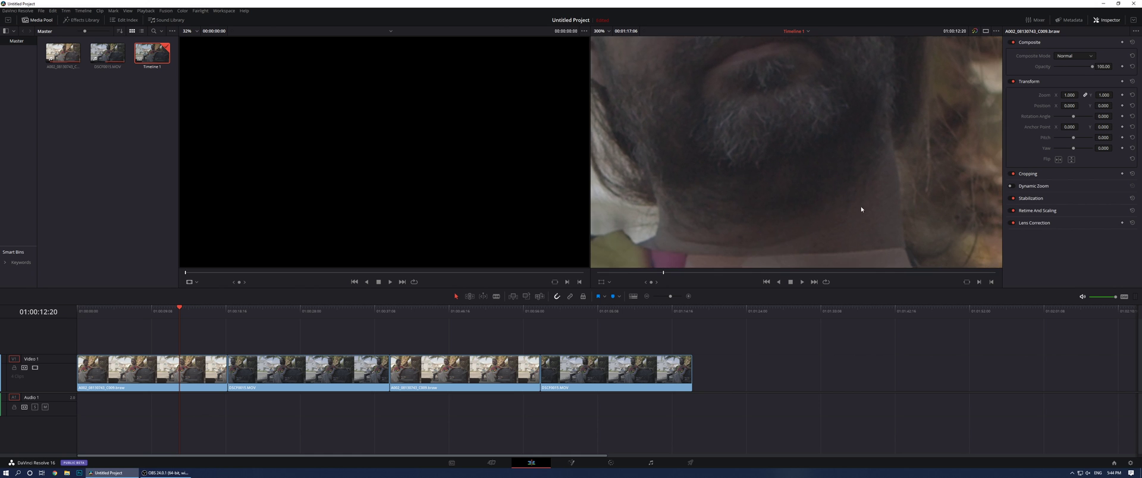
left_click_drag(861, 207, 839, 159)
left_click_drag(890, 198, 800, 157)
left_click_drag(884, 210, 836, 172)
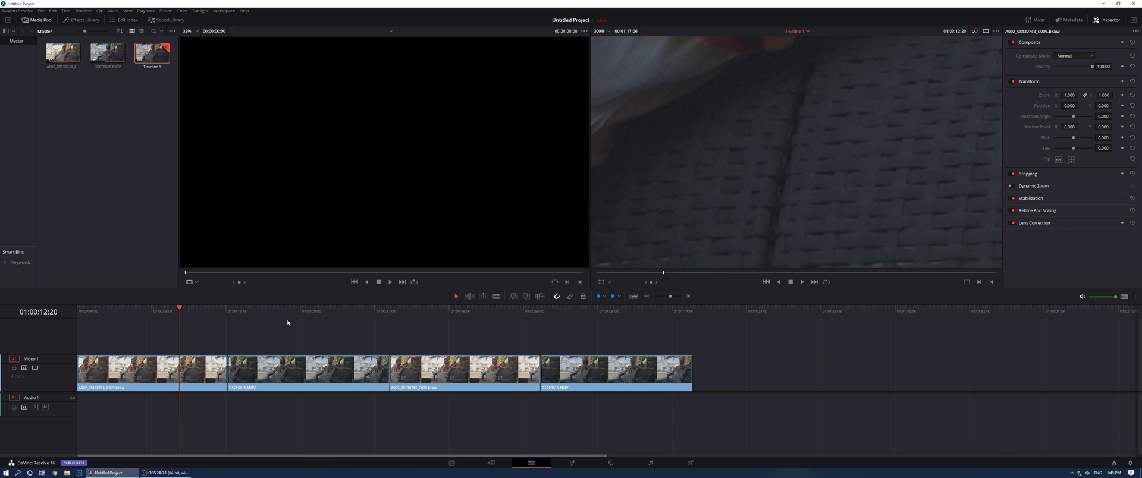
Jump to 01:00:28:03 in DSCF0015.MOV and pan across the patterned fabric
left_click(301, 312)
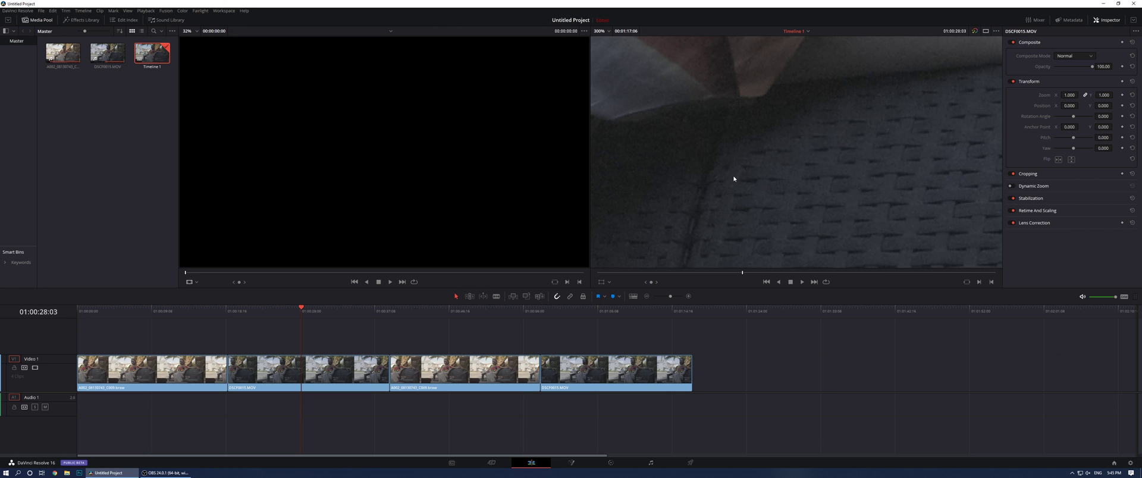
left_click_drag(801, 161, 707, 110)
Set the viewer zoom to 100% and pan to the houses and blue truck
left_click(606, 31)
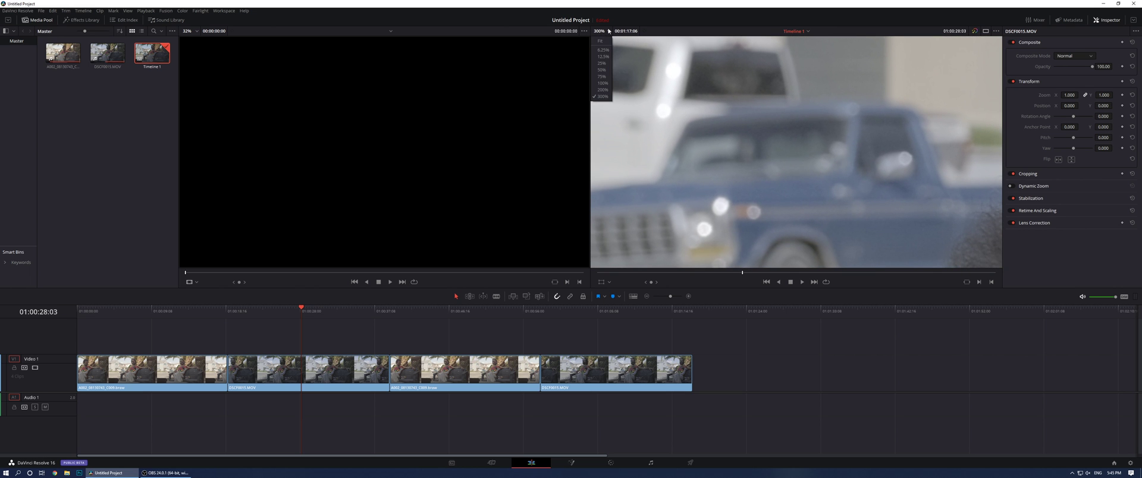
left_click(602, 82)
left_click_drag(679, 107, 741, 222)
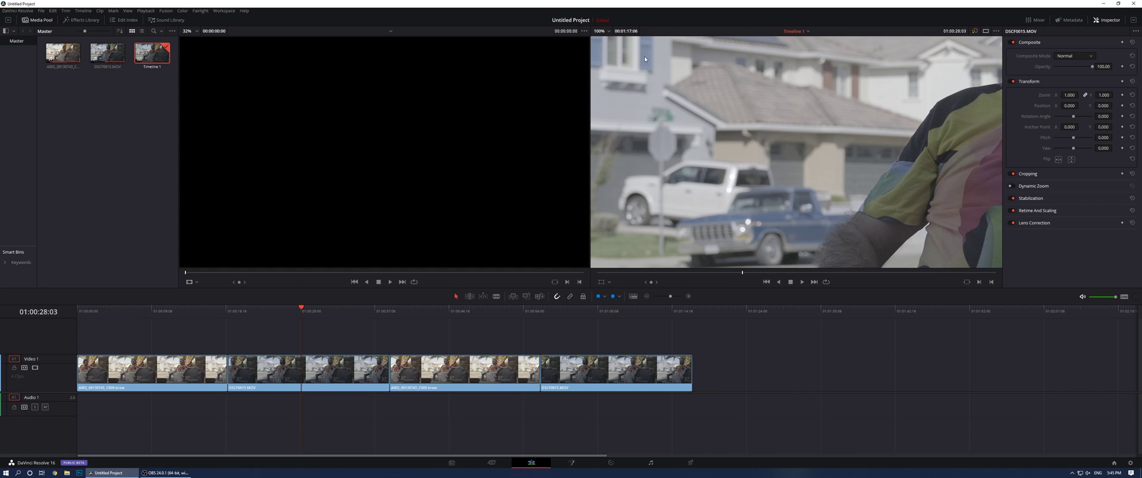
Alternate the playhead between matching A002 and DSCF0015.MOV moments, ending at 01:00:12:15
left_click(181, 317)
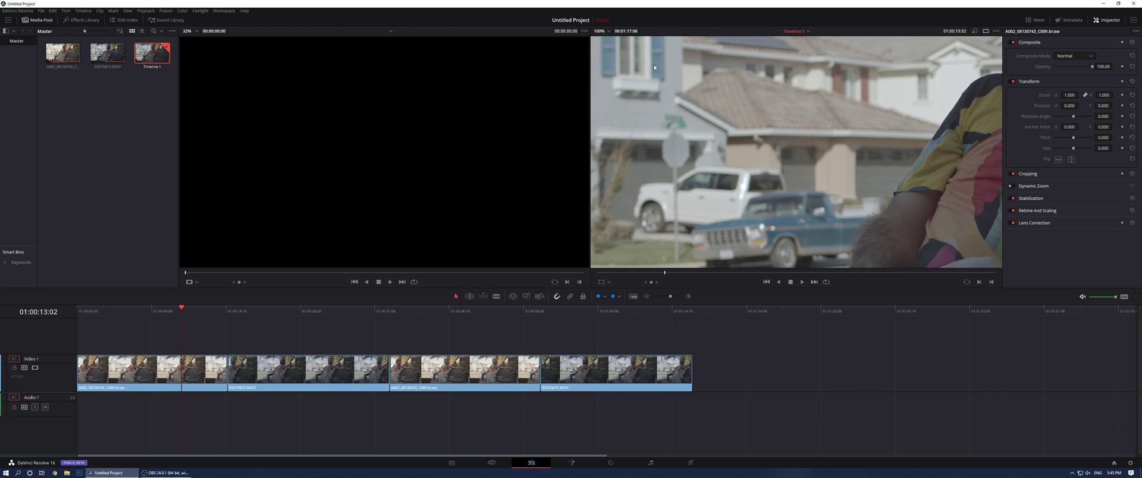
left_click(300, 312)
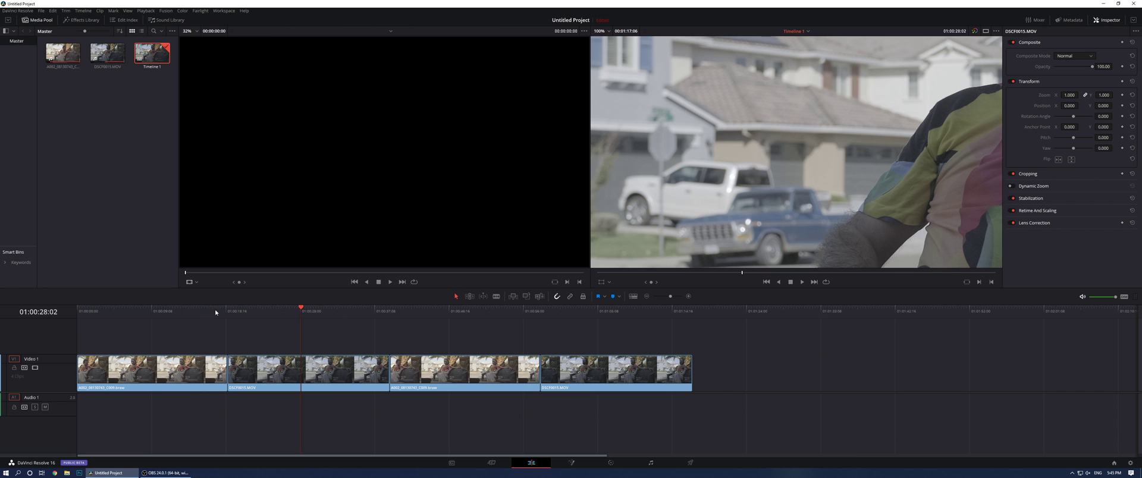
left_click(164, 311)
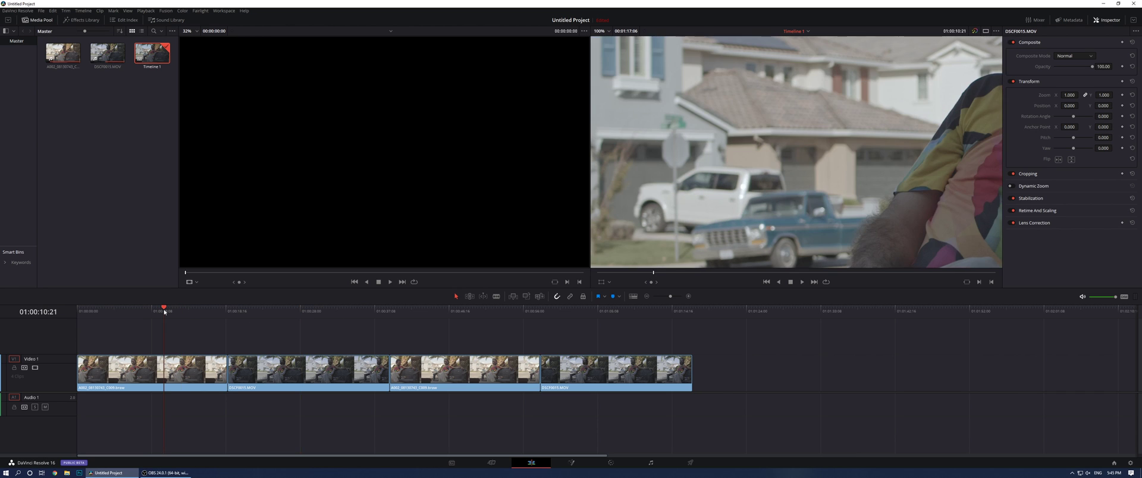
left_click(270, 309)
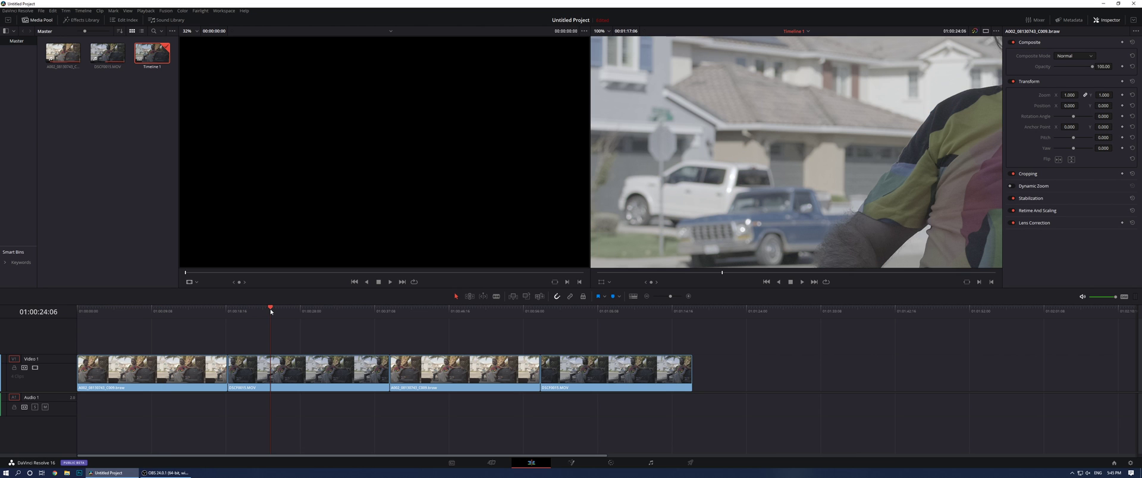
left_click(179, 312)
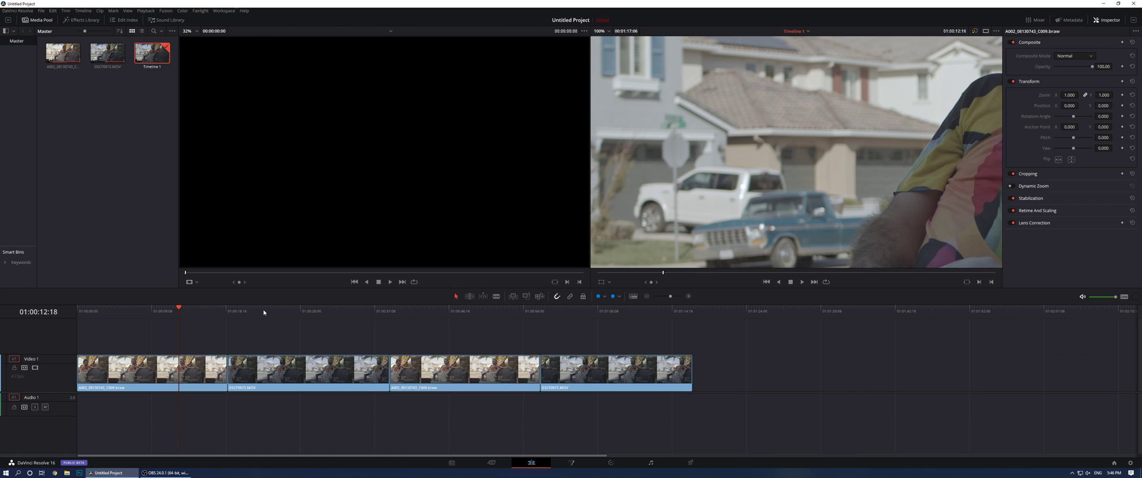
left_click(263, 309)
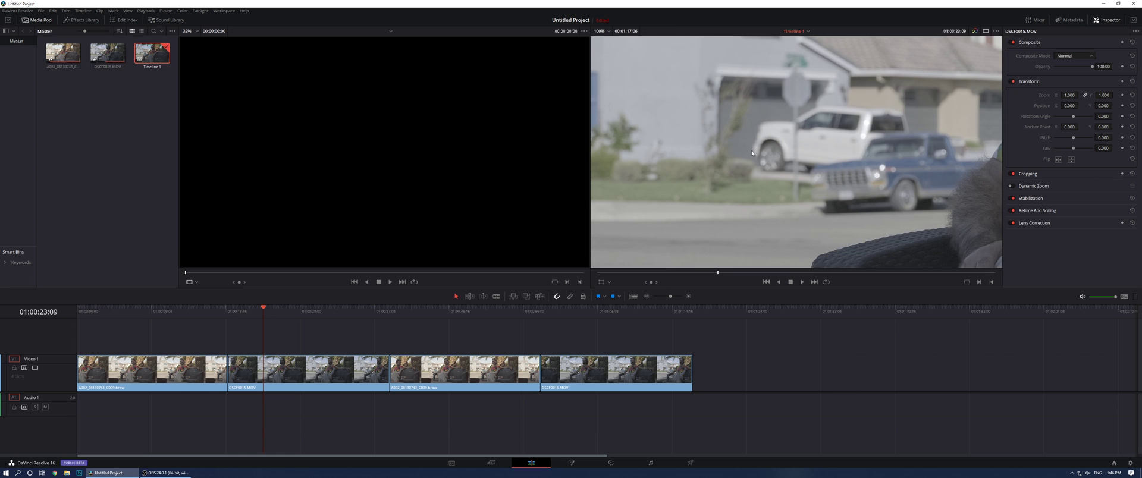
left_click(178, 310)
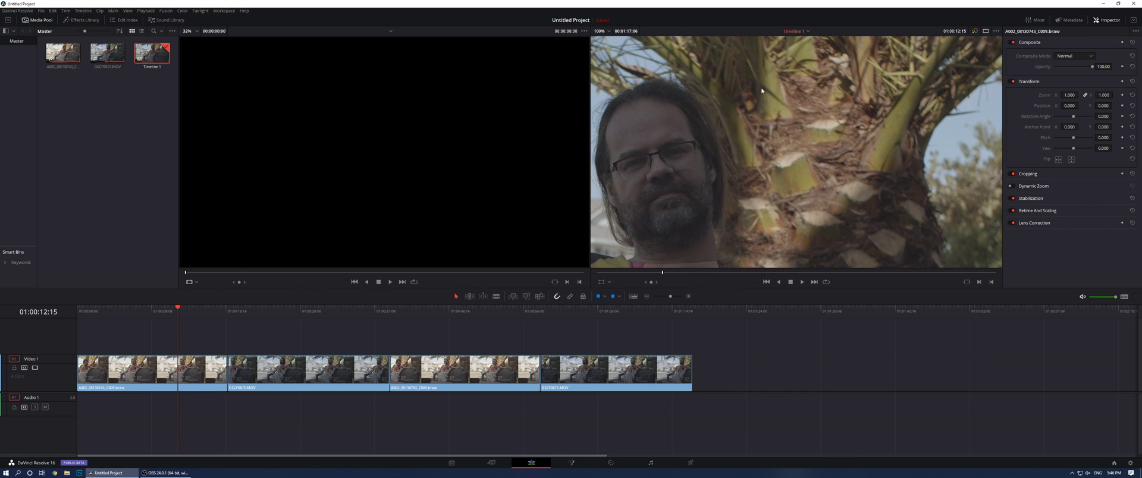
Check the matching DSCF0015.MOV moment, then reframe the man's face in the magnified A002 frame
left_click(287, 317)
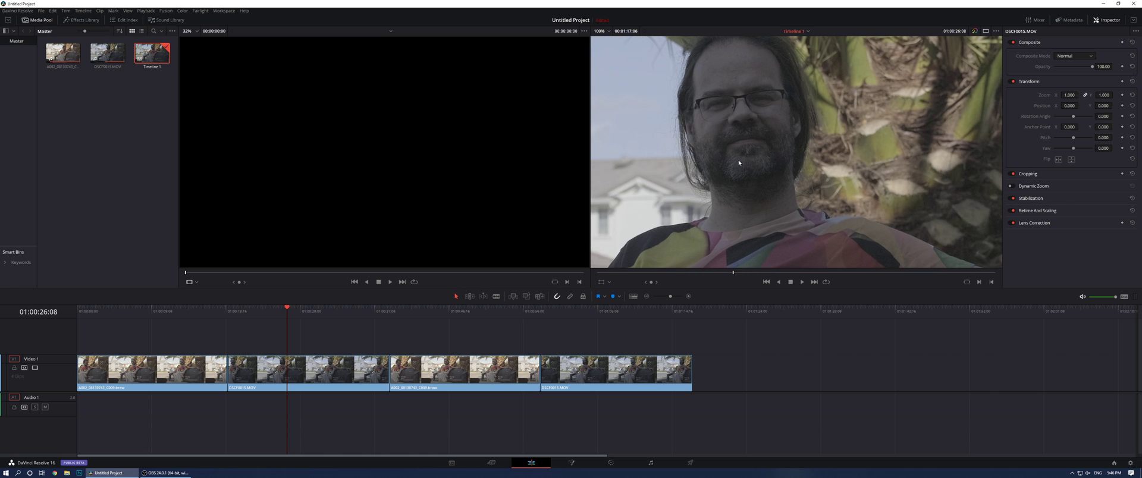
left_click(176, 309)
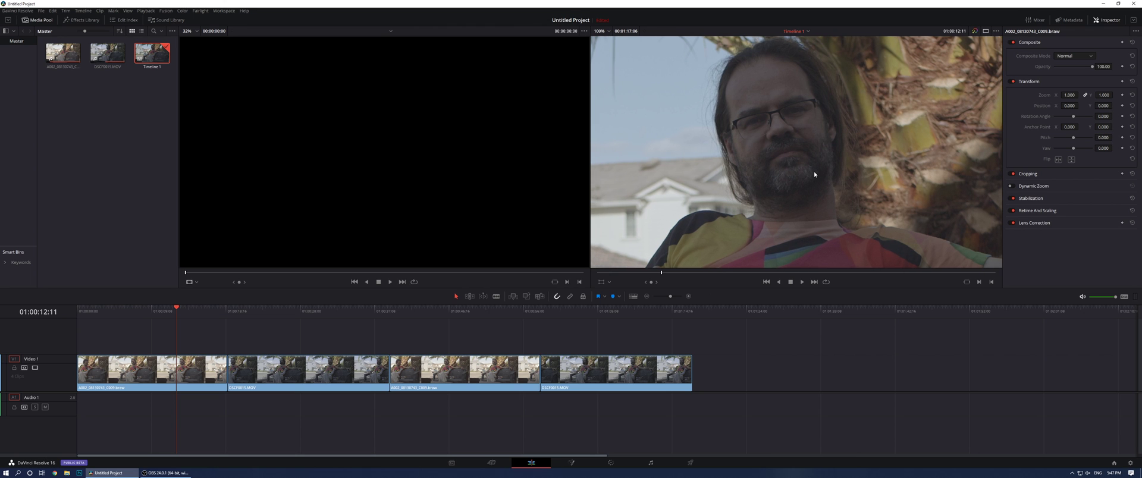
left_click_drag(892, 185, 846, 195)
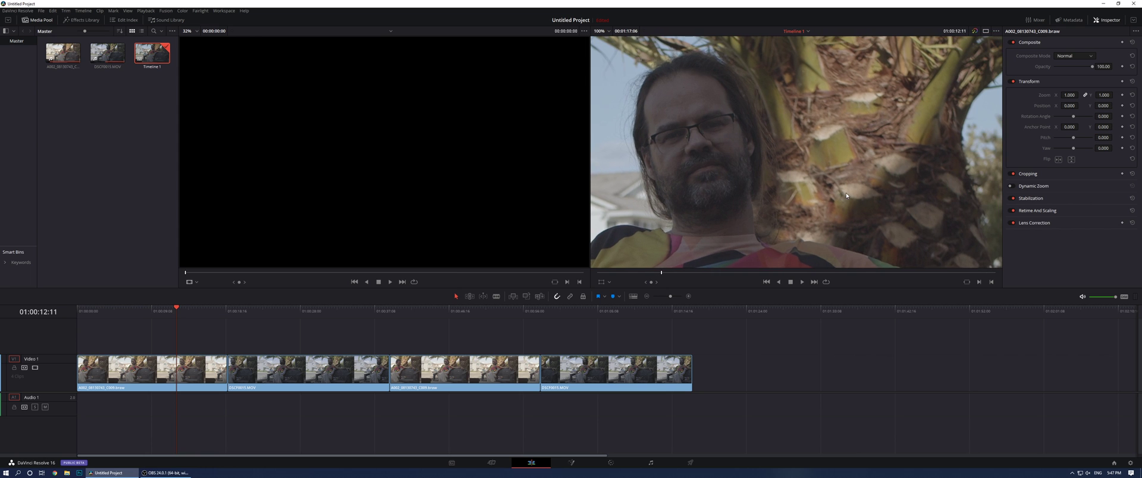
left_click_drag(844, 143, 857, 181)
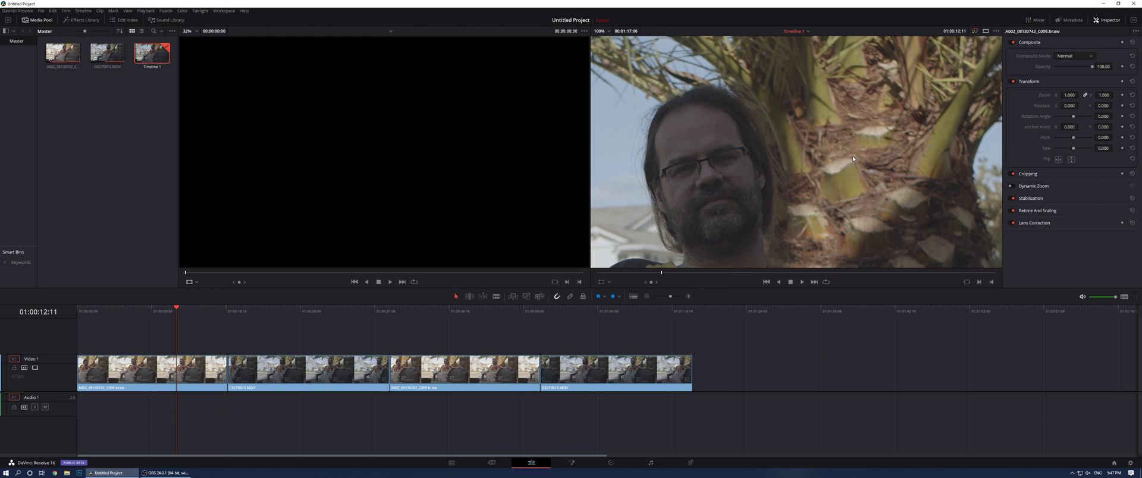
Zoom further into the DSCF0015.MOV frame and pan to the house and truck
left_click(285, 309)
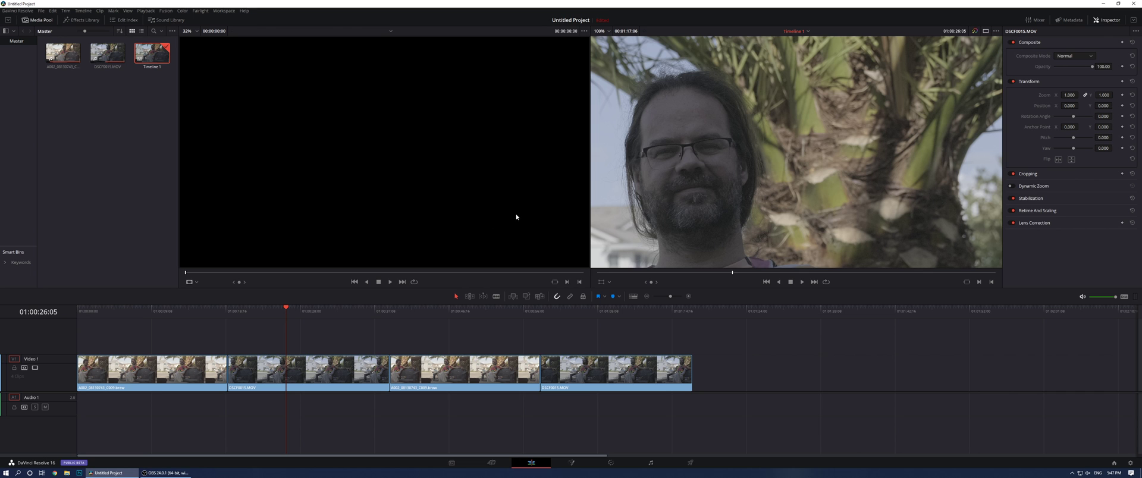
scroll(729, 197, "up", 5)
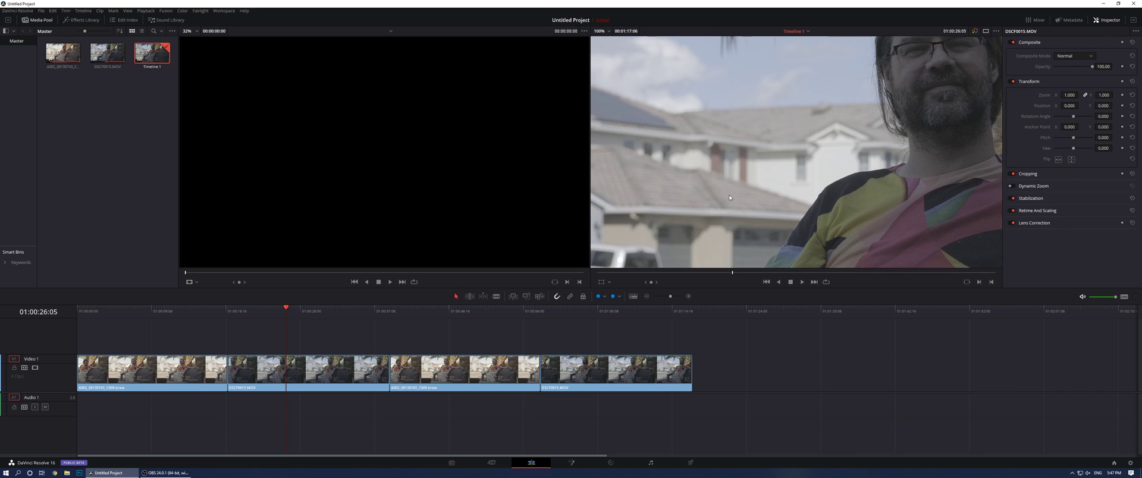
left_click_drag(729, 197, 778, 179)
Pan the A002 frame over shuttered window, roof, pickups and face, then jump to 01:00:44:15
left_click(176, 307)
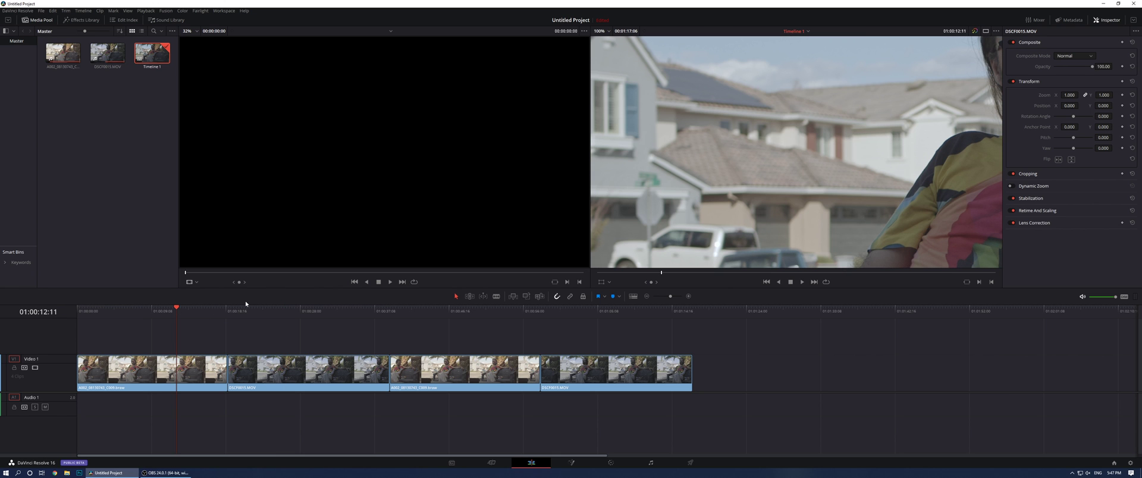
left_click_drag(759, 186, 857, 165)
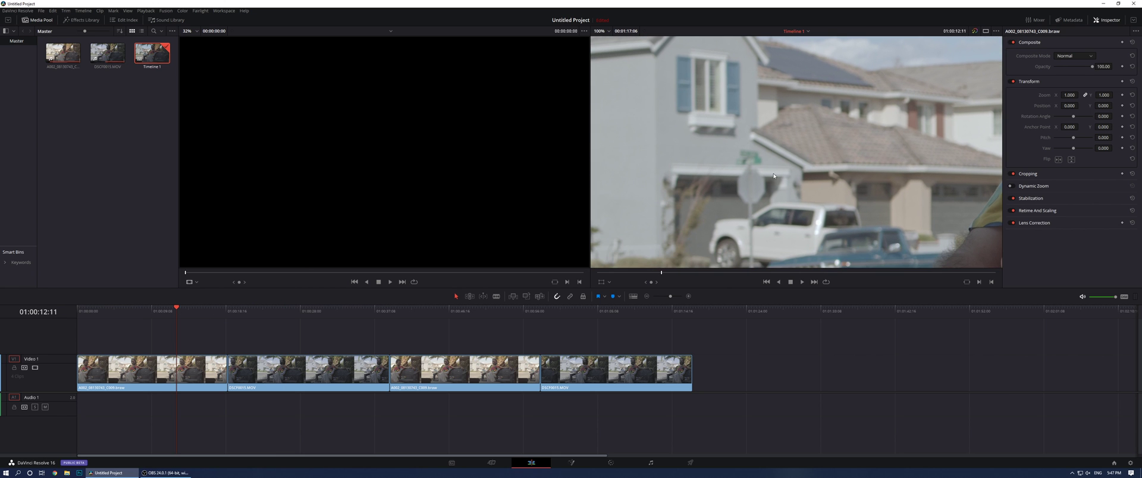
left_click_drag(773, 176, 793, 216)
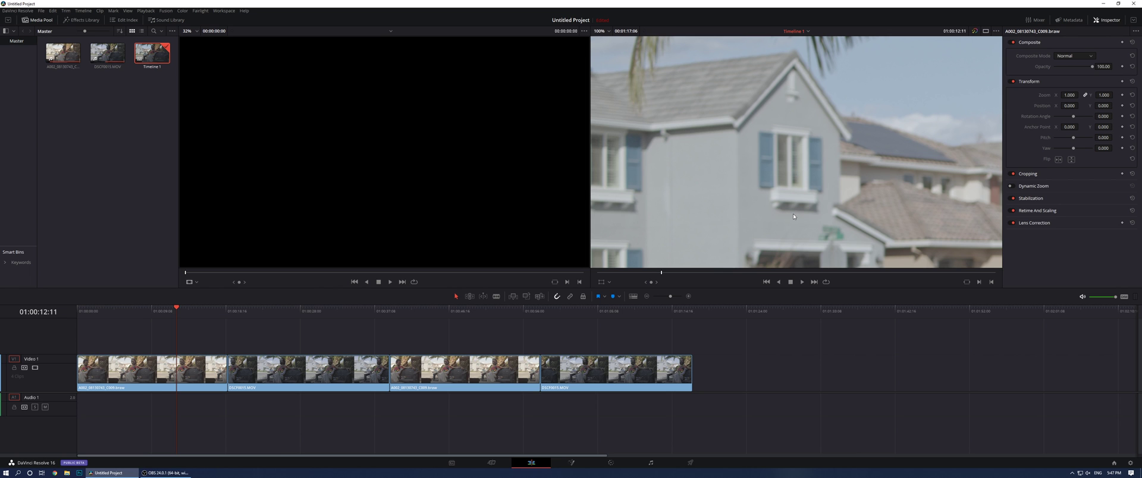
left_click_drag(800, 218, 783, 159)
left_click_drag(934, 152, 833, 203)
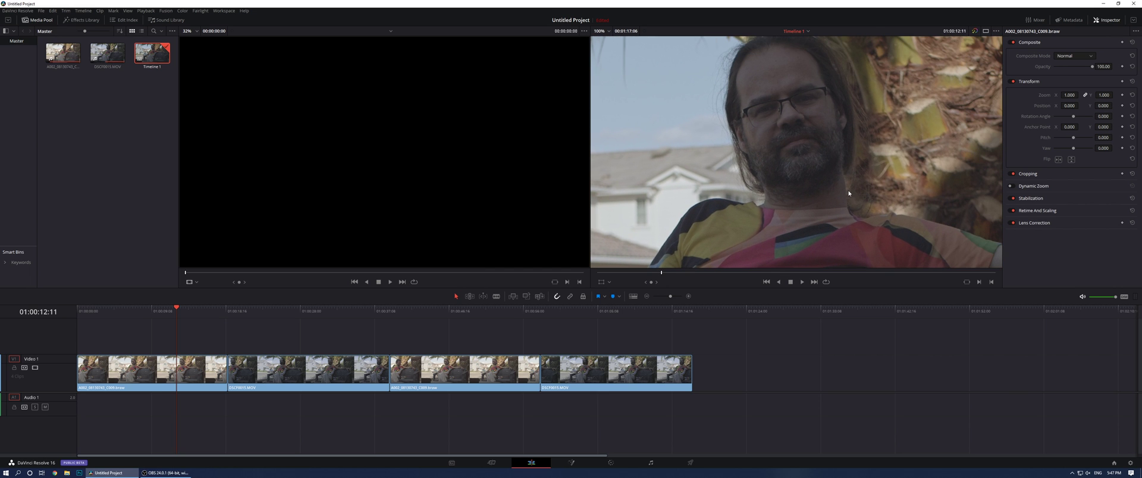
left_click(433, 311)
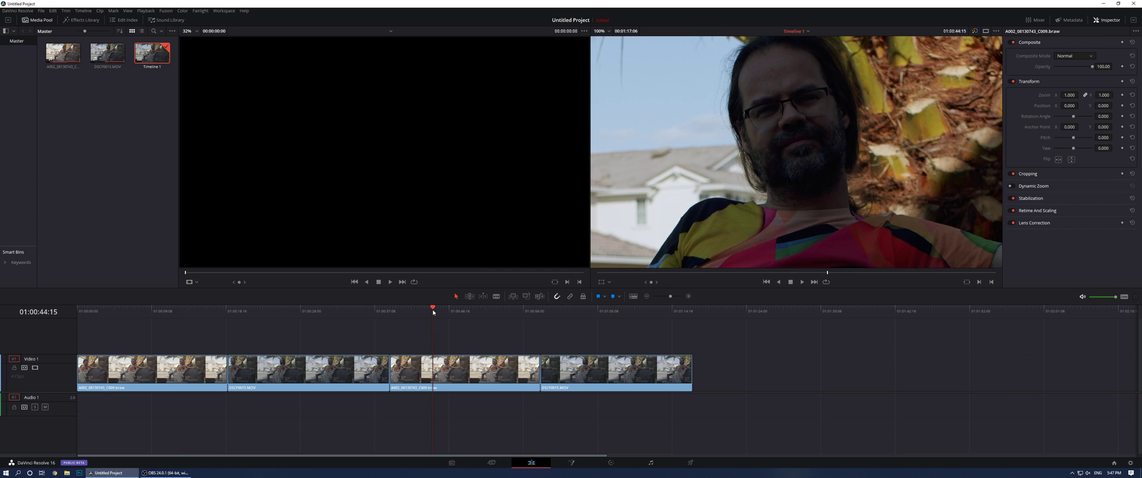
Fit the whole frame in the viewer and compare the later DSCF0015.MOV and A002 clips
left_click(599, 31)
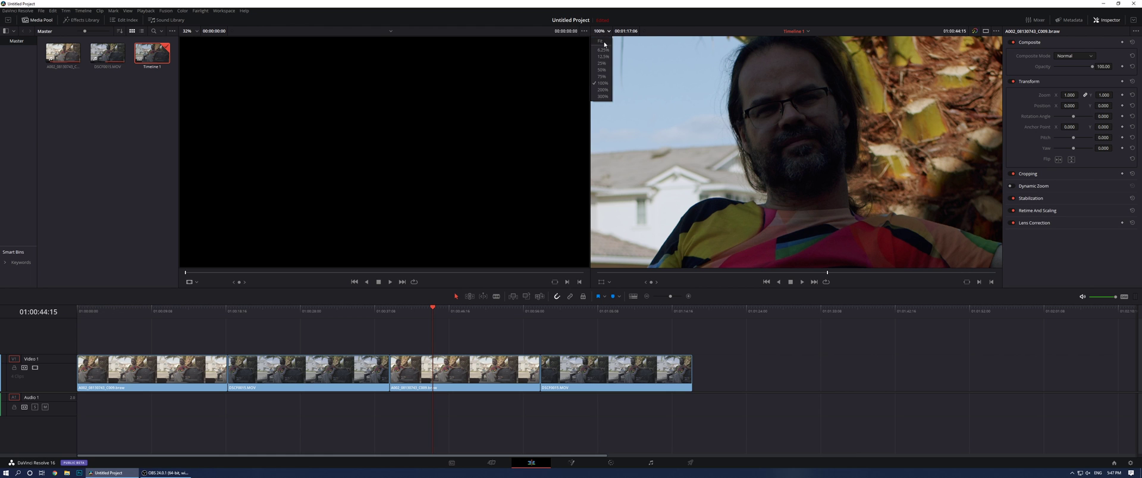
left_click(603, 43)
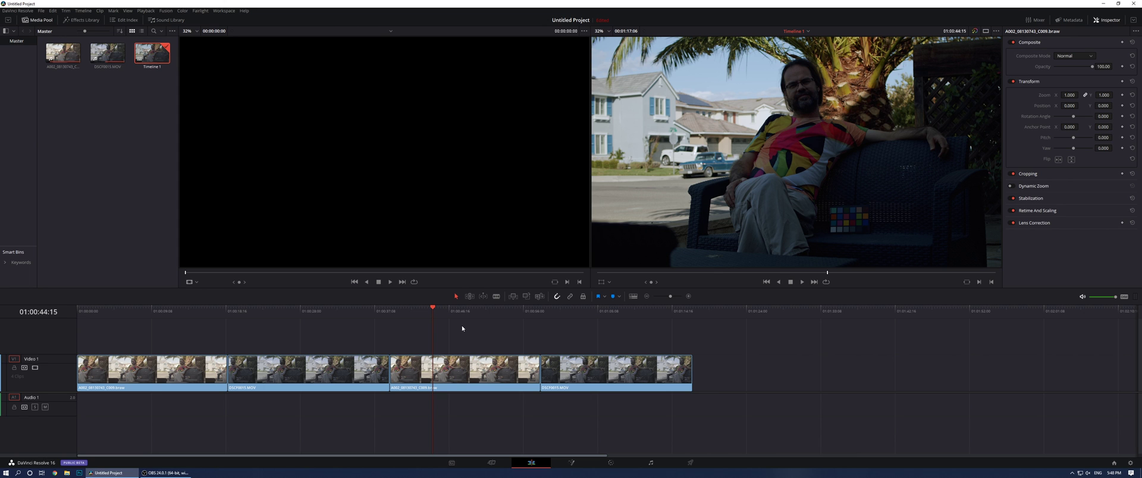
left_click(581, 310)
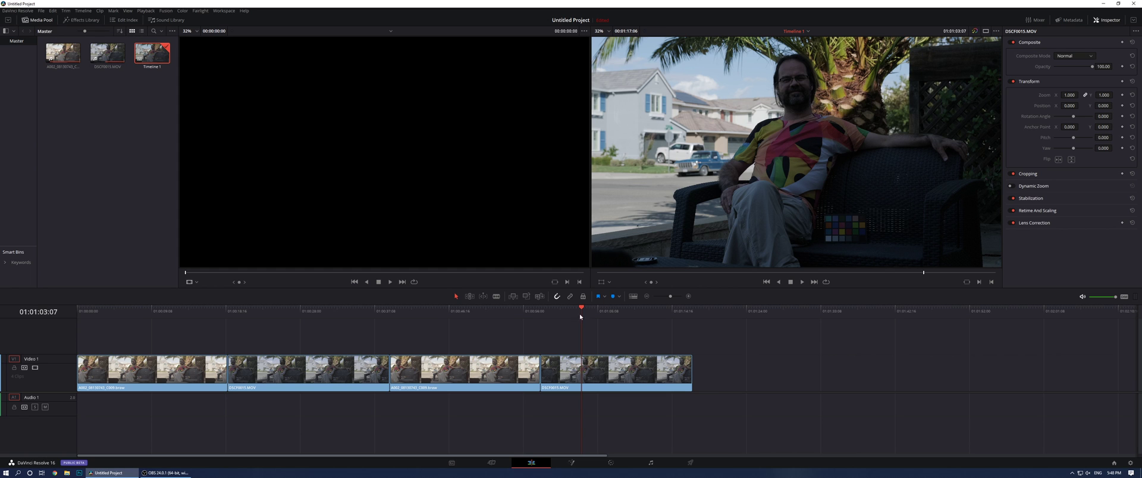
left_click(505, 309)
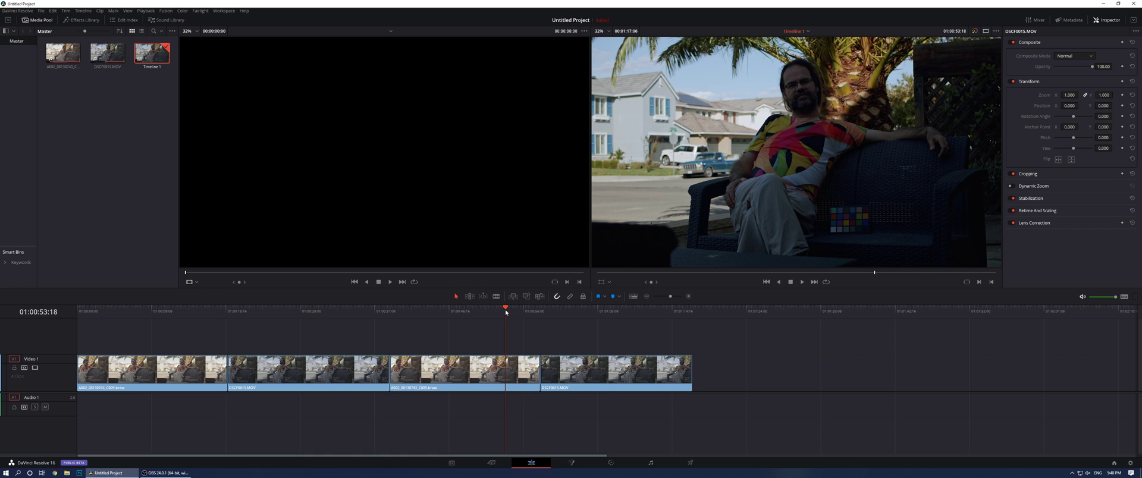
Alternate full-frame between A002 and DSCF0015.MOV moments, ending at 01:00:24:10 in DSCF0015.MOV
left_click(575, 315)
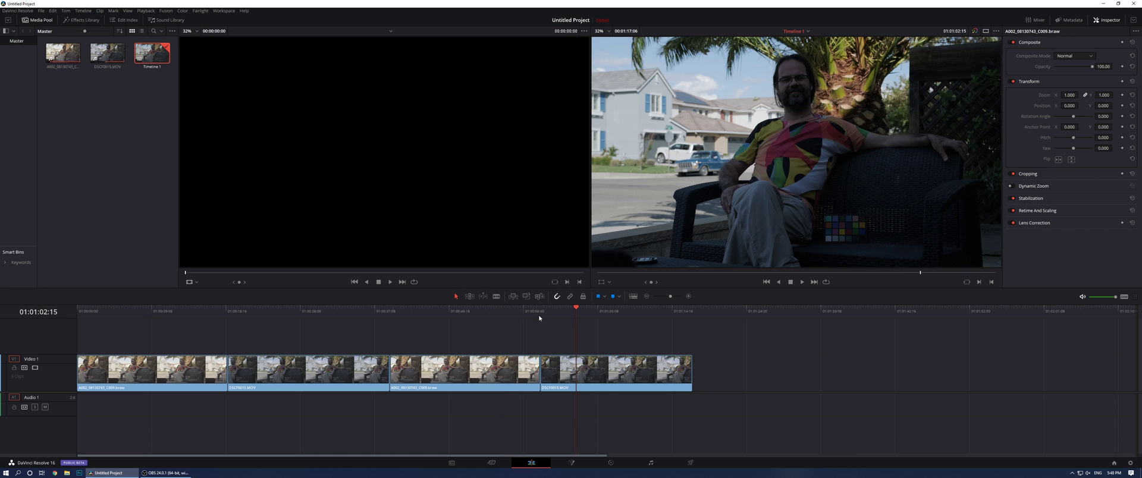
left_click(494, 312)
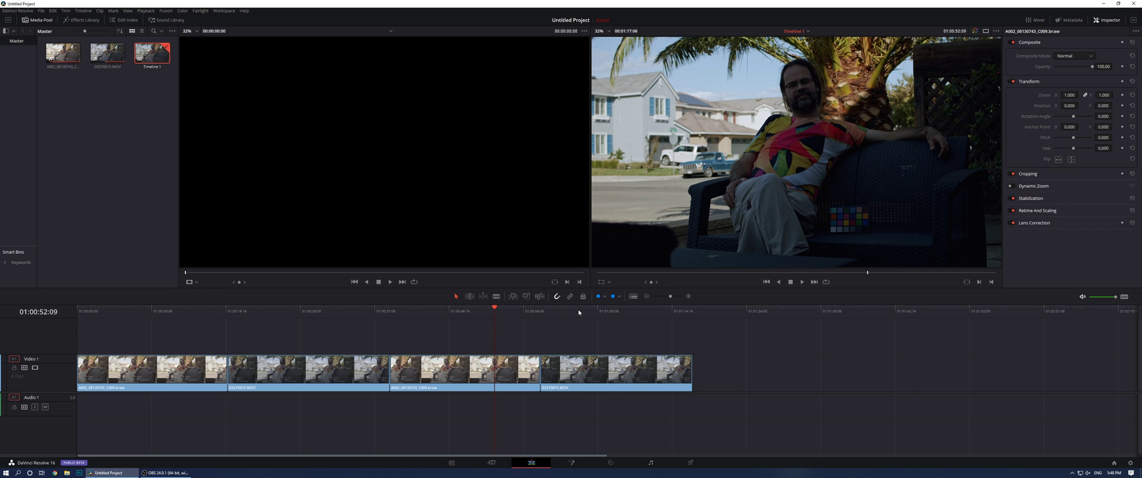
left_click(592, 313)
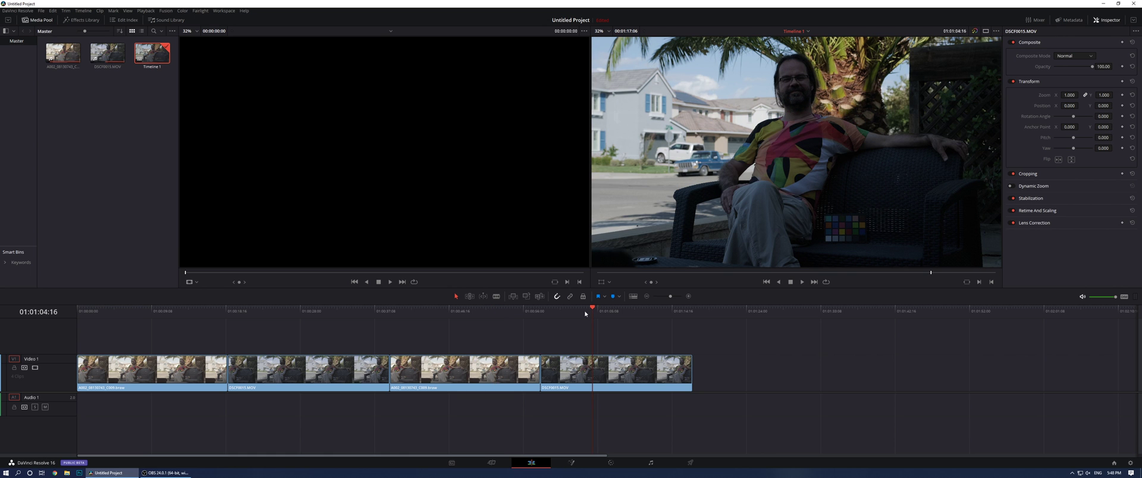
left_click(189, 313)
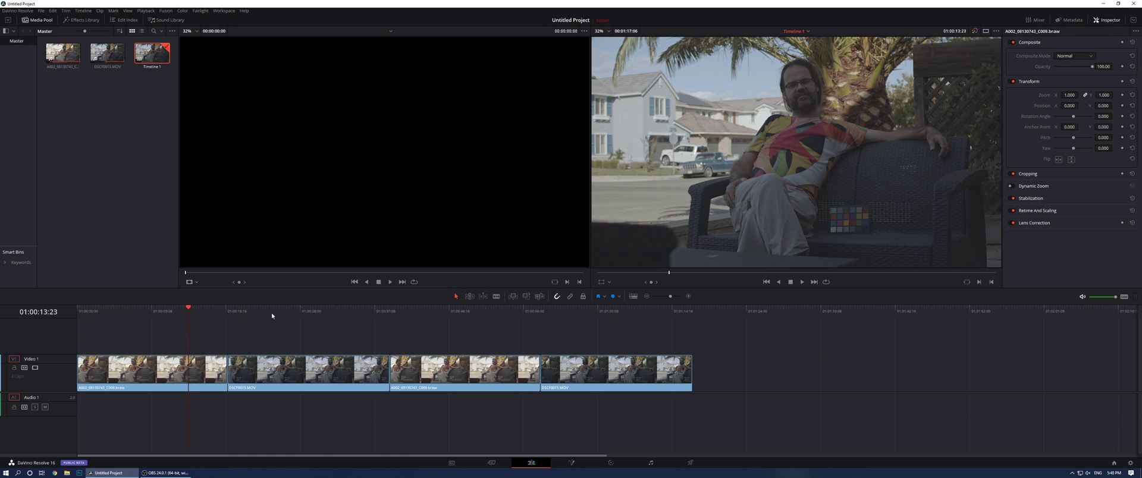
left_click(196, 311)
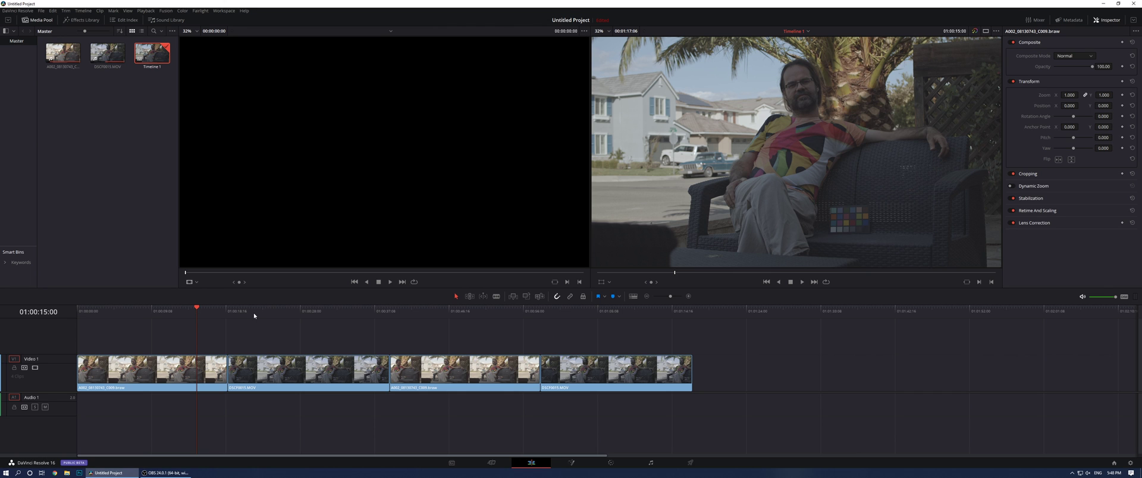
left_click(272, 311)
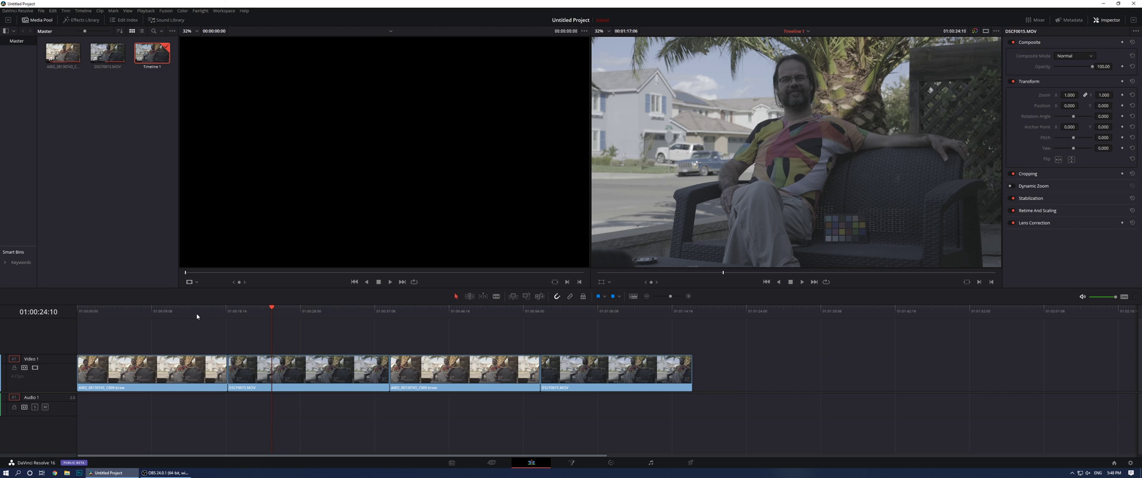
Flip twice more between A002 and DSCF0015.MOV, resting at 01:00:24:21 under the palm
left_click(193, 312)
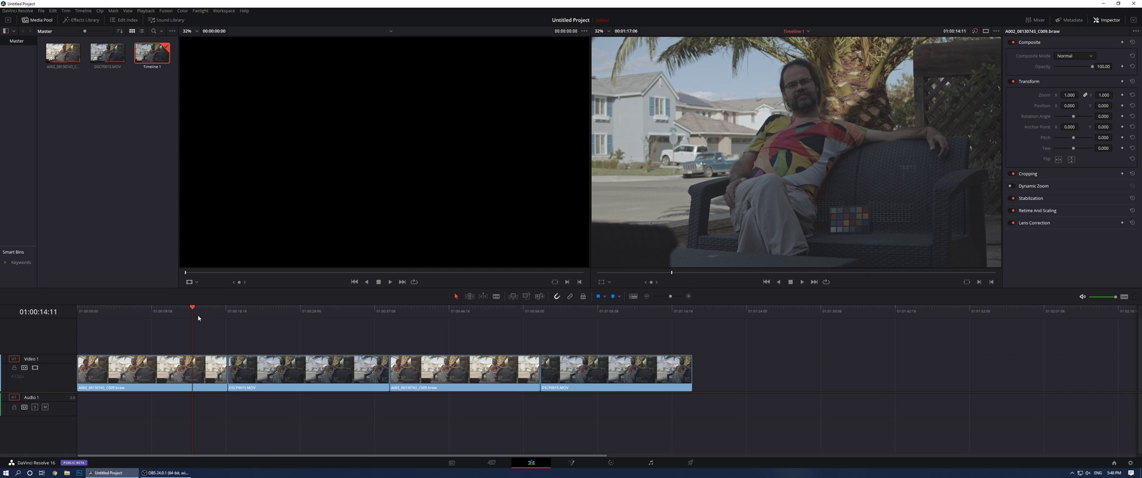
left_click(284, 314)
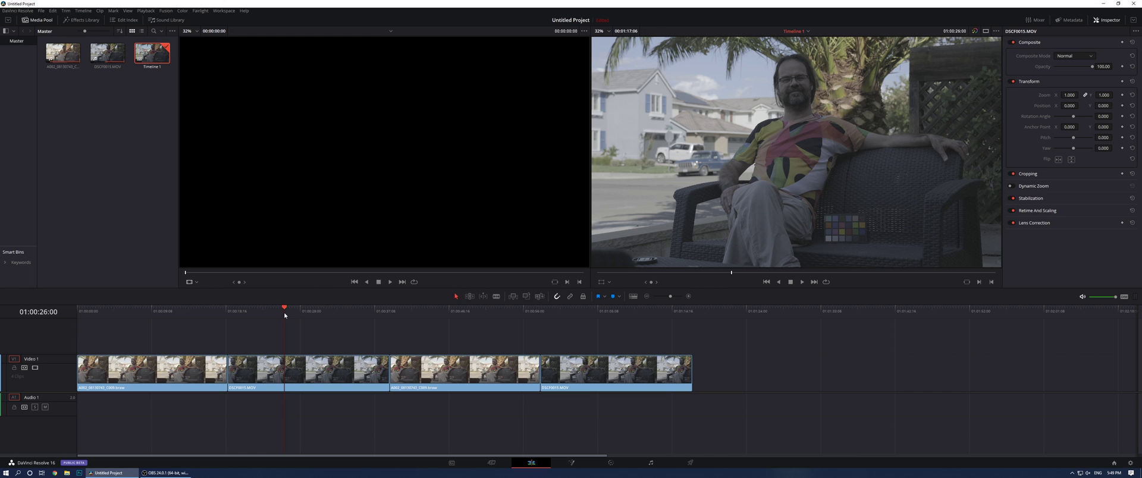
left_click(161, 314)
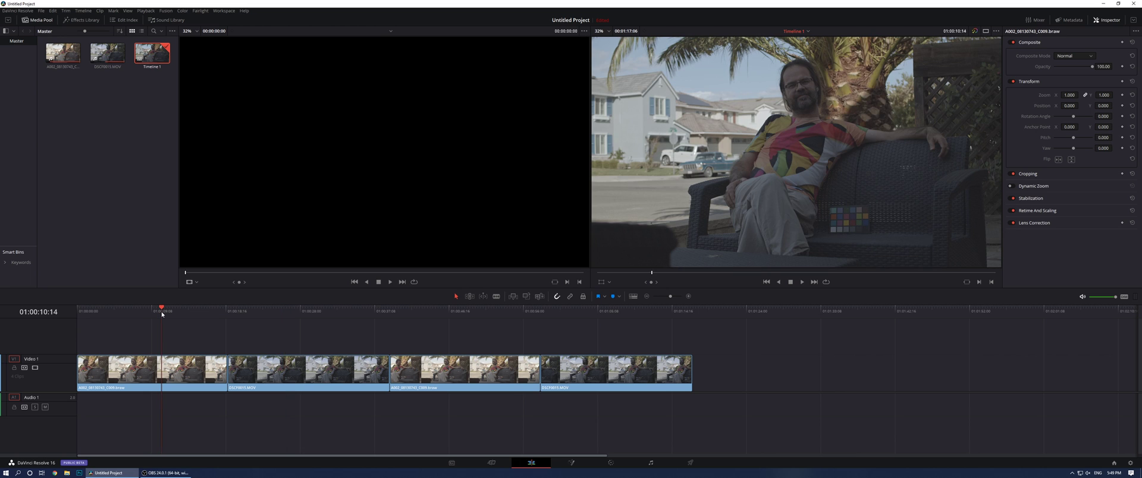
left_click(275, 311)
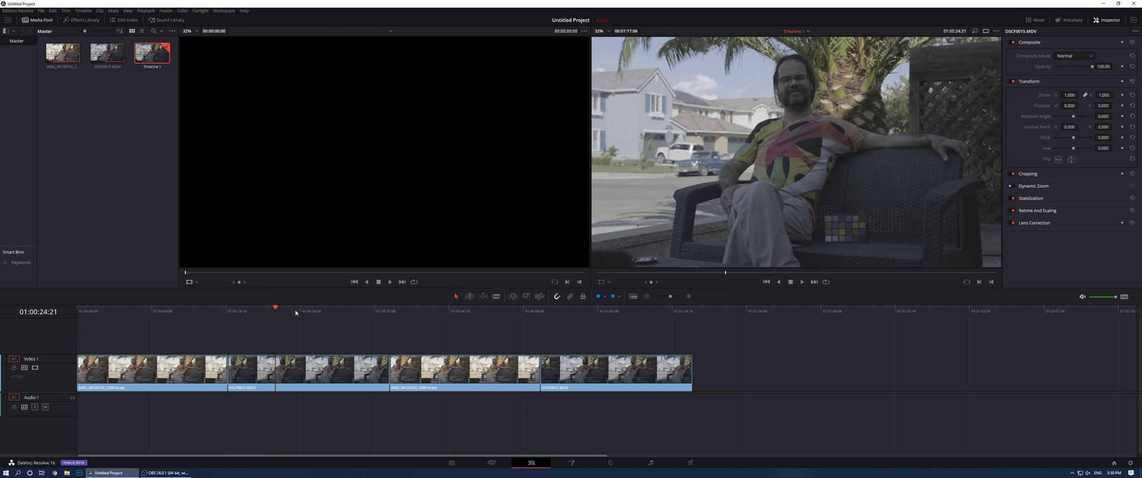
Move the playhead back to the A002 .braw clip at 01:00:12:14 to compare frames
left_click(177, 316)
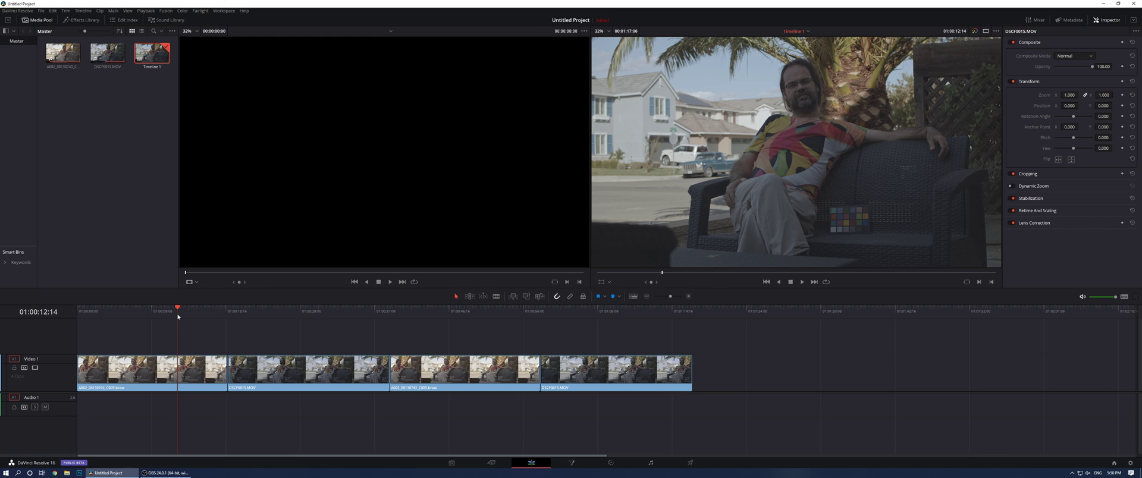